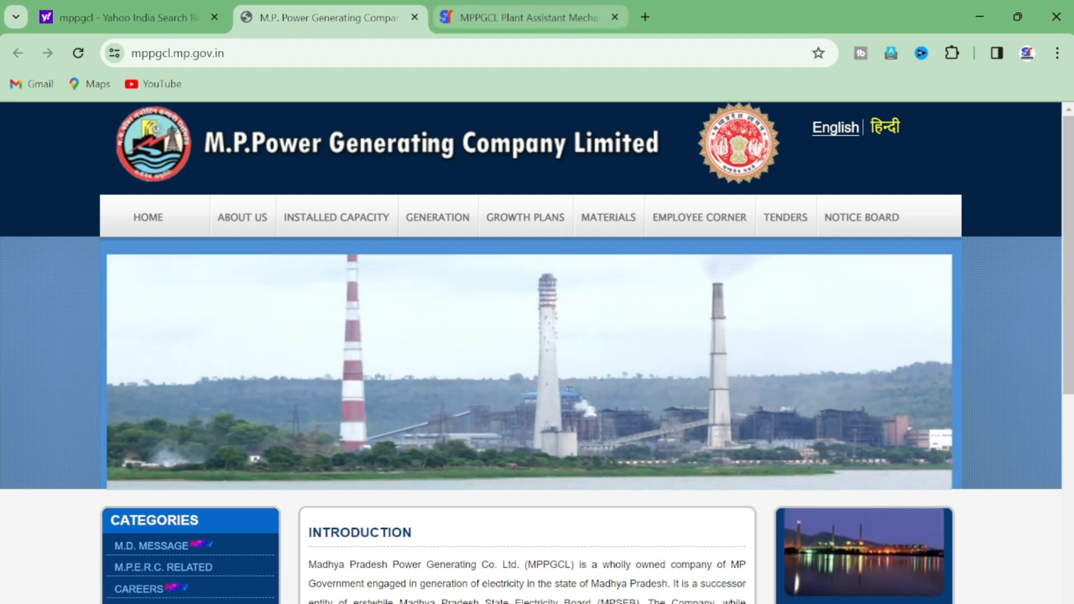
Step: Switch to the tab showing the MPPGCL Plant Assistant Mechanical crash course page
key(ctrl+Tab)
scroll(537, 336, down, 5)
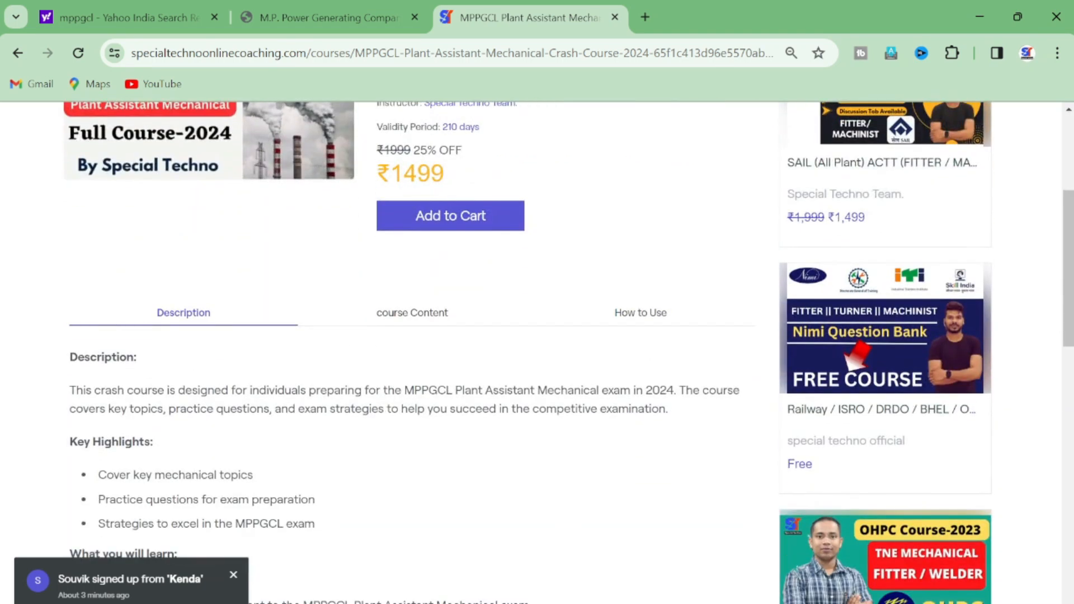
Step: Browse the course chapters (Safety, Measuring Tools, Screw Thread), then return to the MPPGCL tab
click(413, 313)
scroll(412, 312, down, 3)
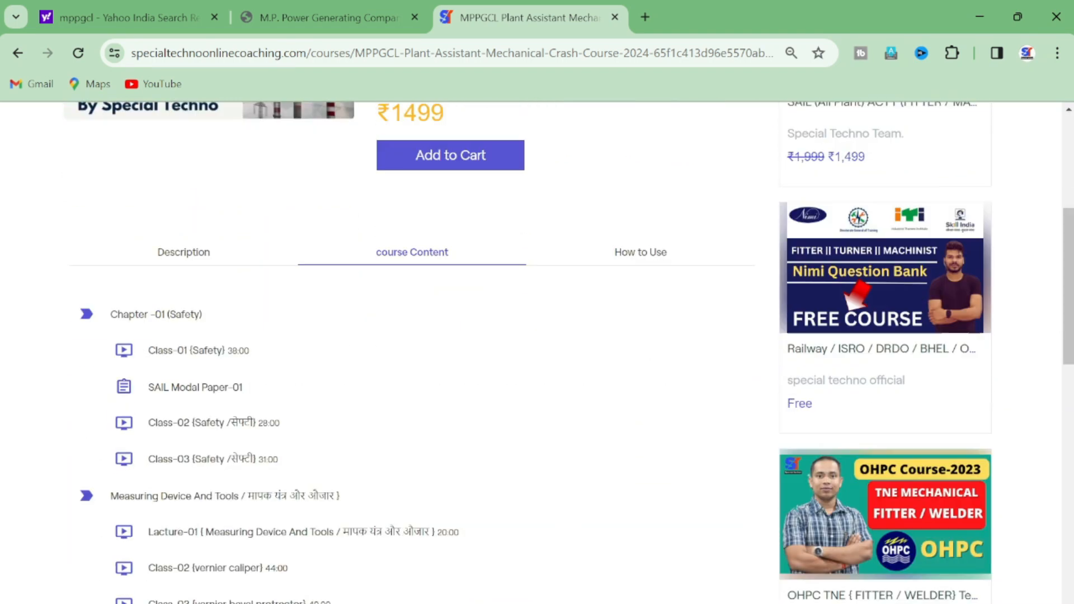
scroll(537, 352, down, 6)
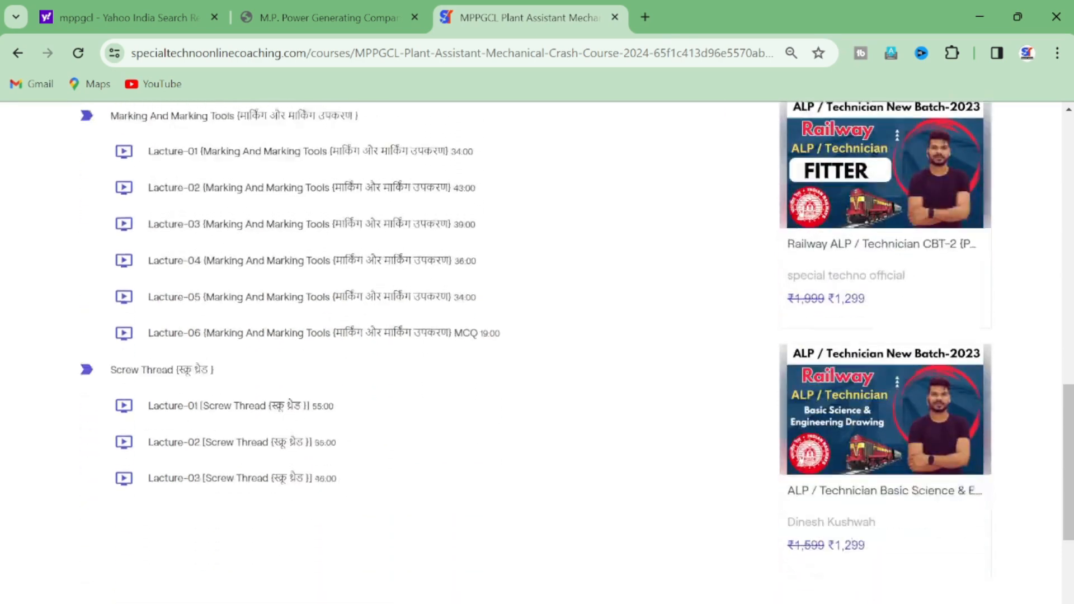
scroll(537, 352, up, 10)
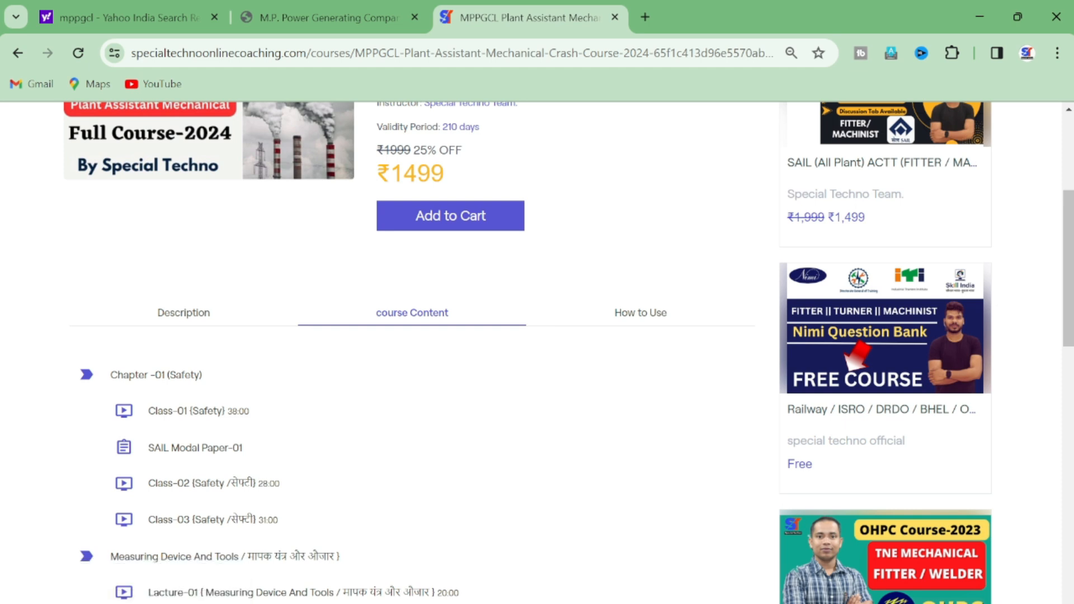
scroll(536, 352, up, 4)
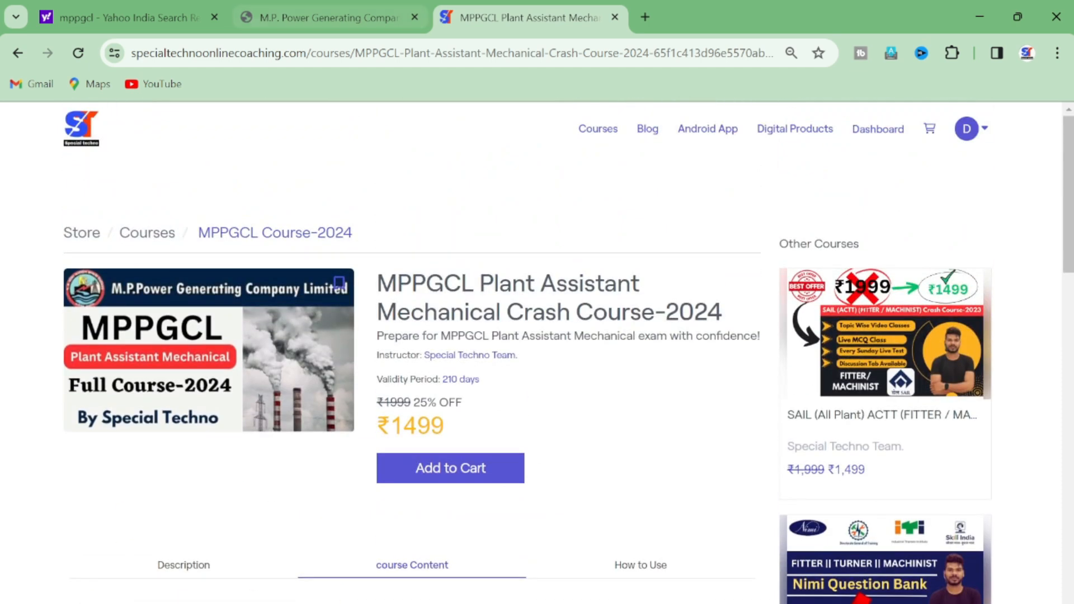
click(330, 17)
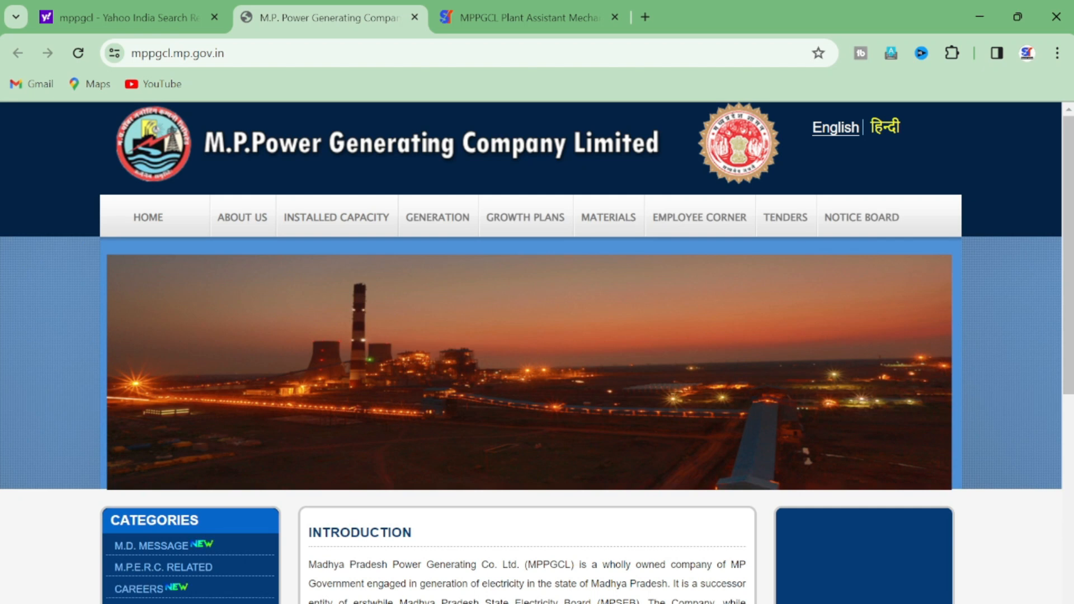
Step: Go to Careers and open the online application portal for the 2023-24 recruitment (Advt. No. 1153)
scroll(537, 352, down, 3)
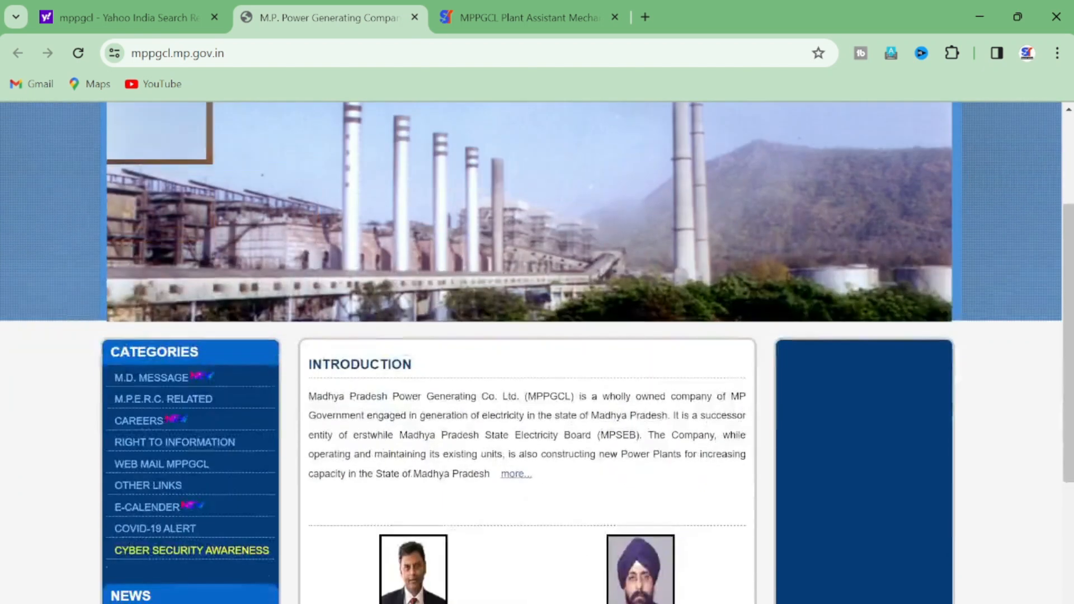
click(139, 421)
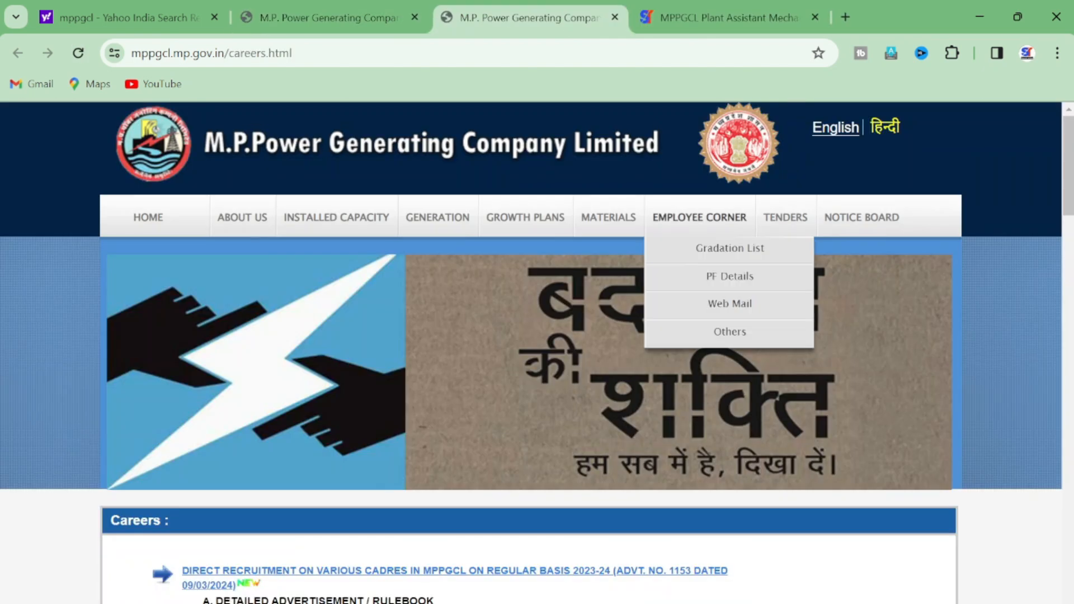
scroll(537, 352, down, 6)
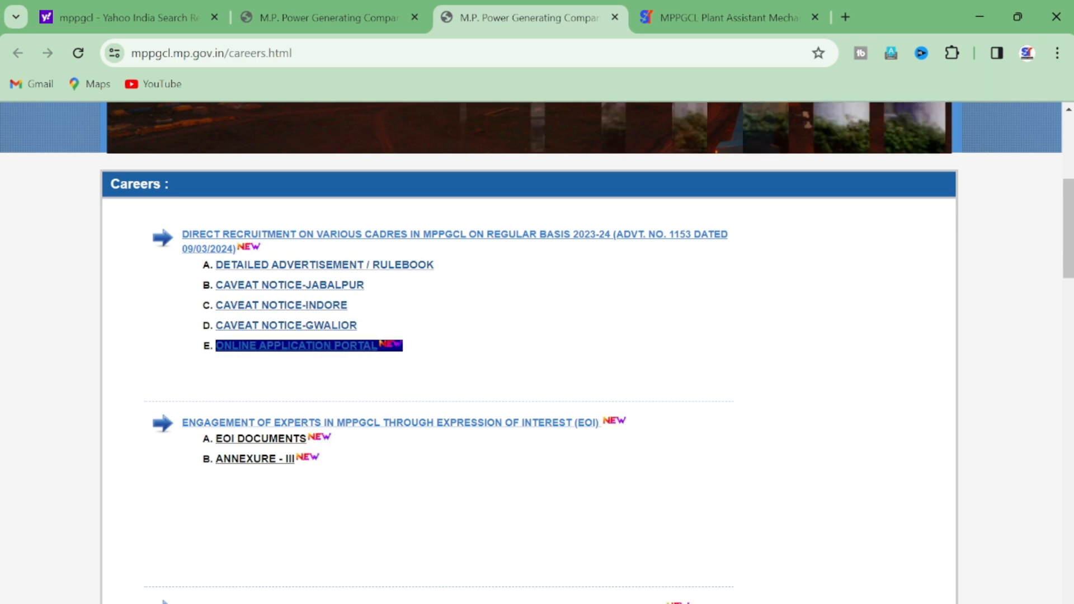
click(297, 346)
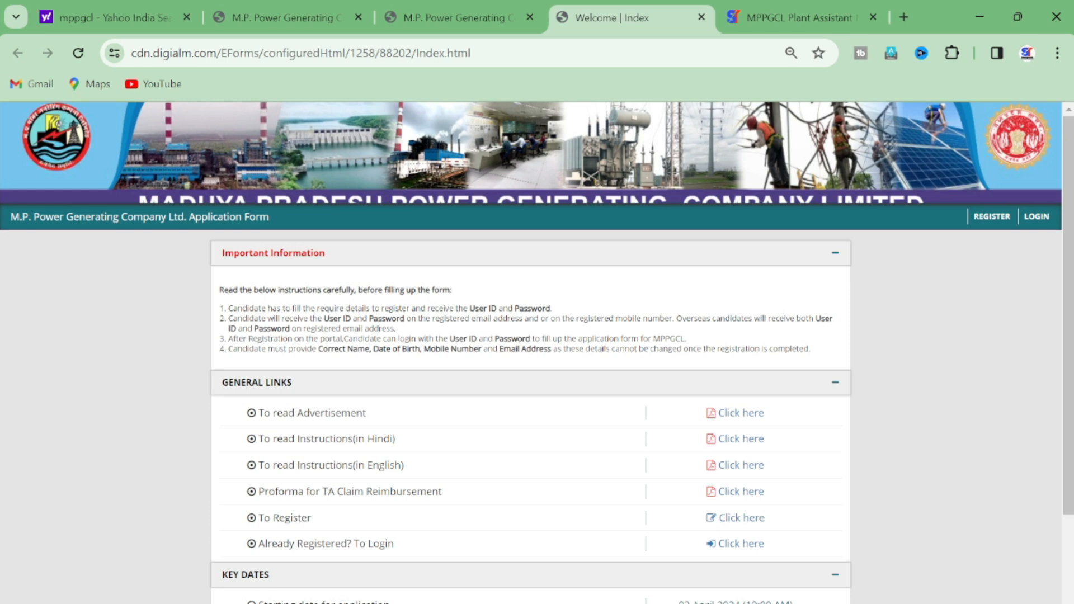
Step: Review the portal instructions and General Links, then open the 'To Register' registration form
scroll(835, 168, down, 2)
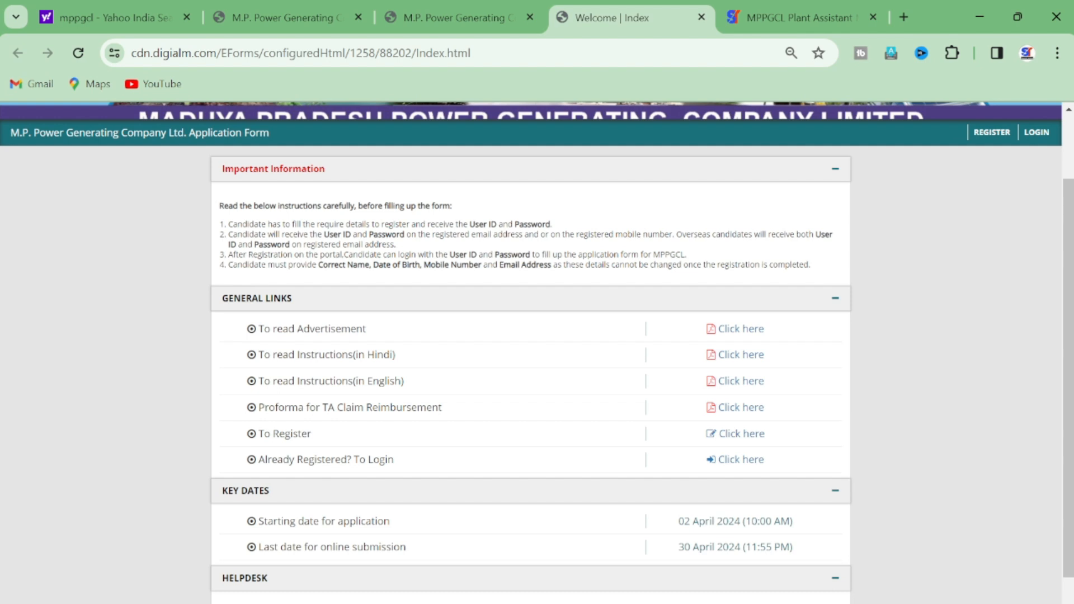
drag(466, 235, 531, 223)
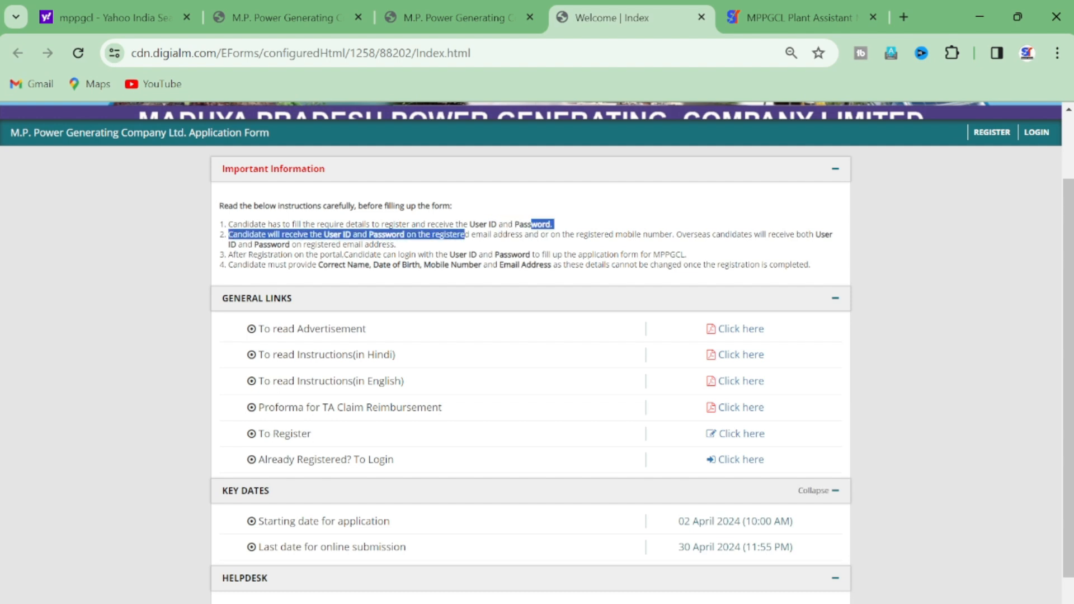
scroll(537, 353, down, 1)
drag(264, 274, 362, 273)
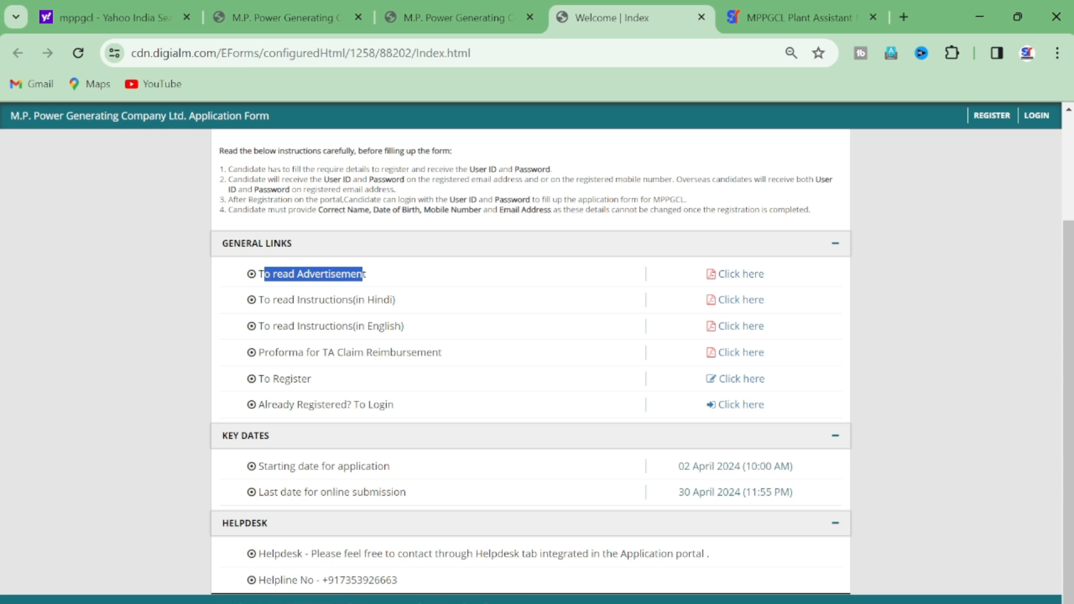
drag(258, 299, 384, 299)
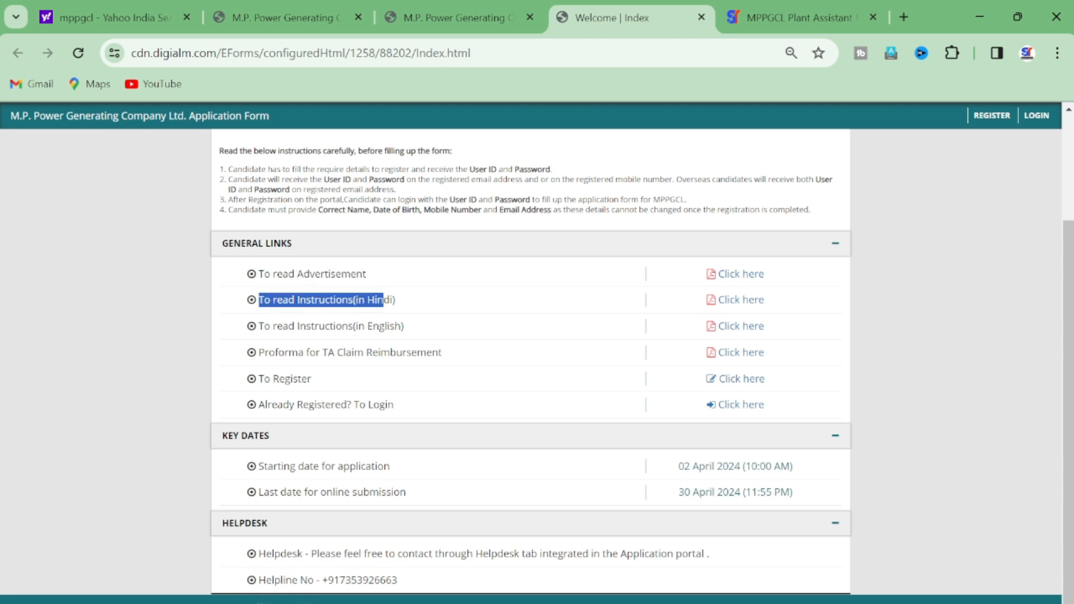
drag(256, 326, 372, 326)
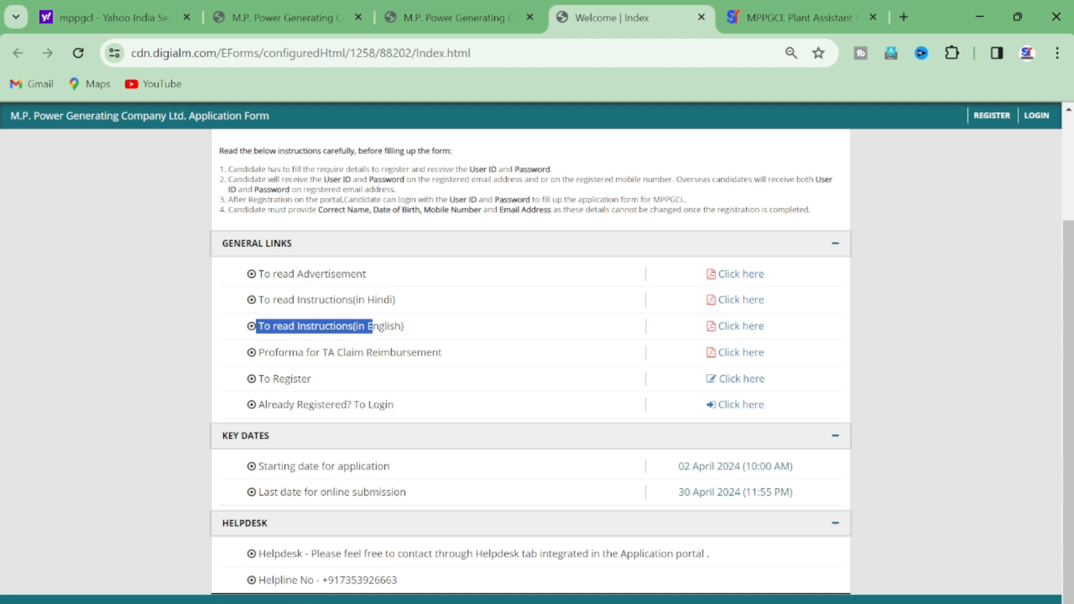
drag(259, 378, 302, 378)
click(740, 379)
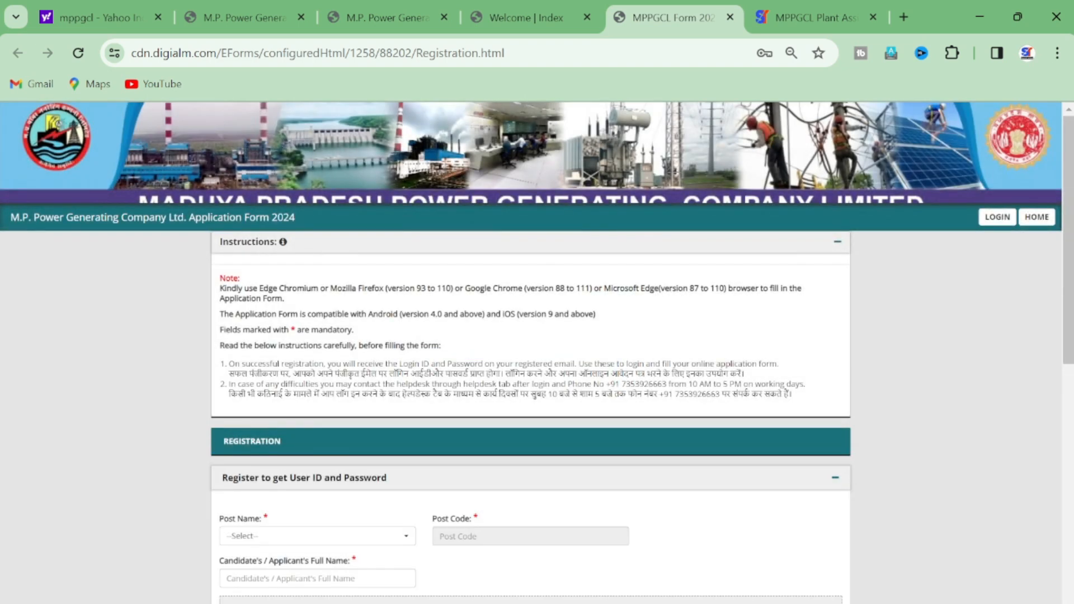
Step: Select Plant Assistant (Mechanical) as the post, giving post code 006
scroll(537, 353, down, 5)
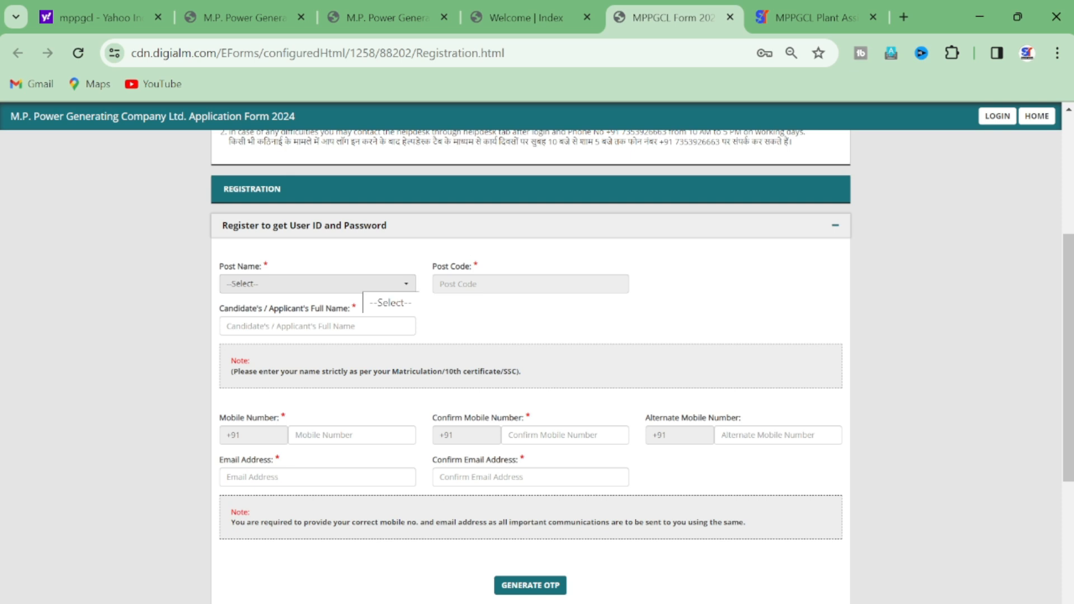
click(358, 285)
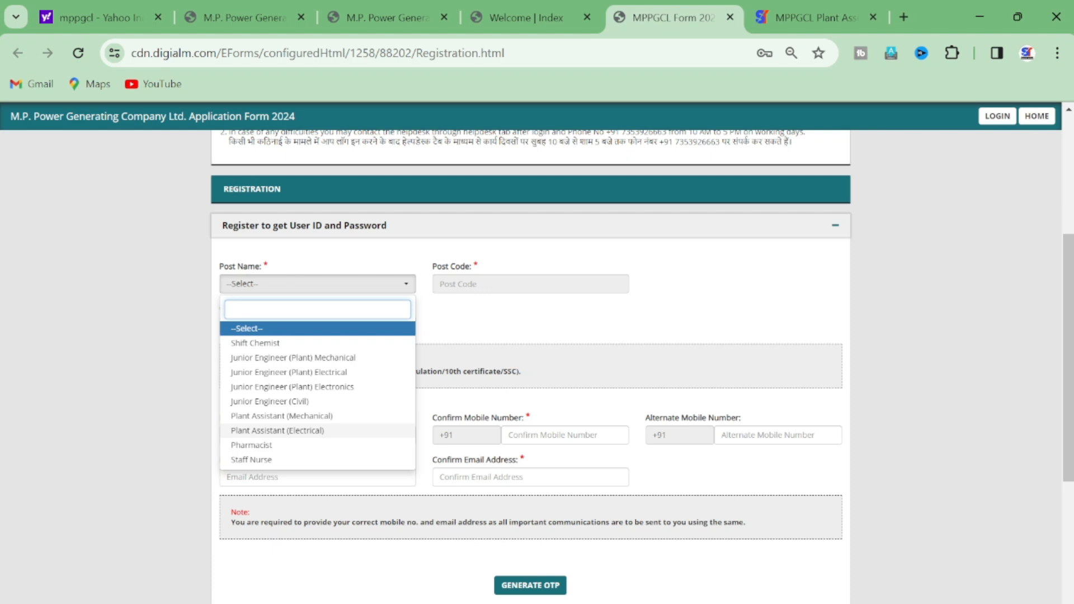
click(281, 416)
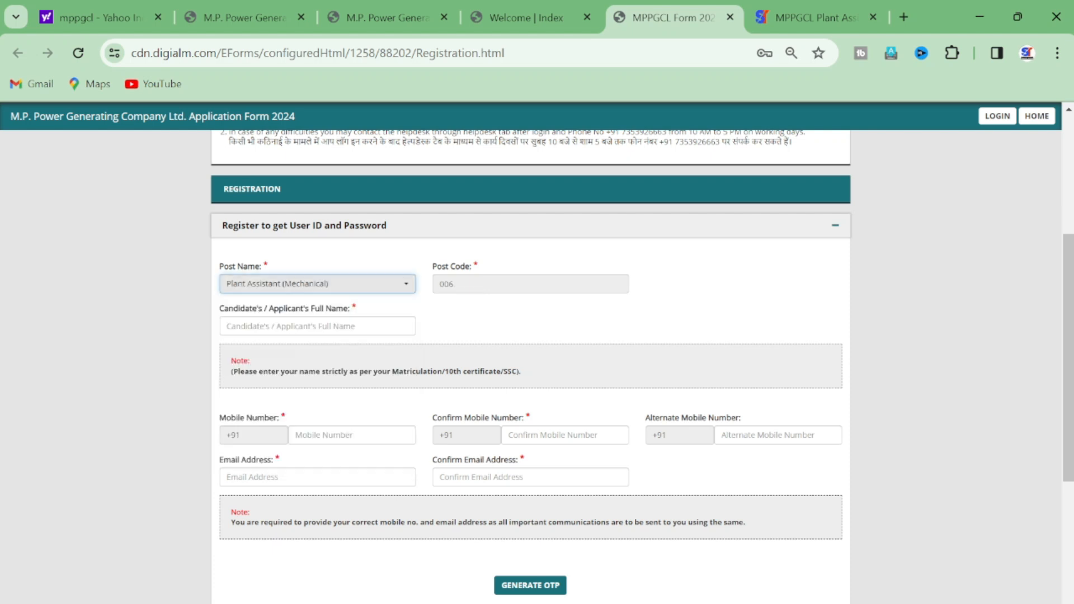
key(Tab)
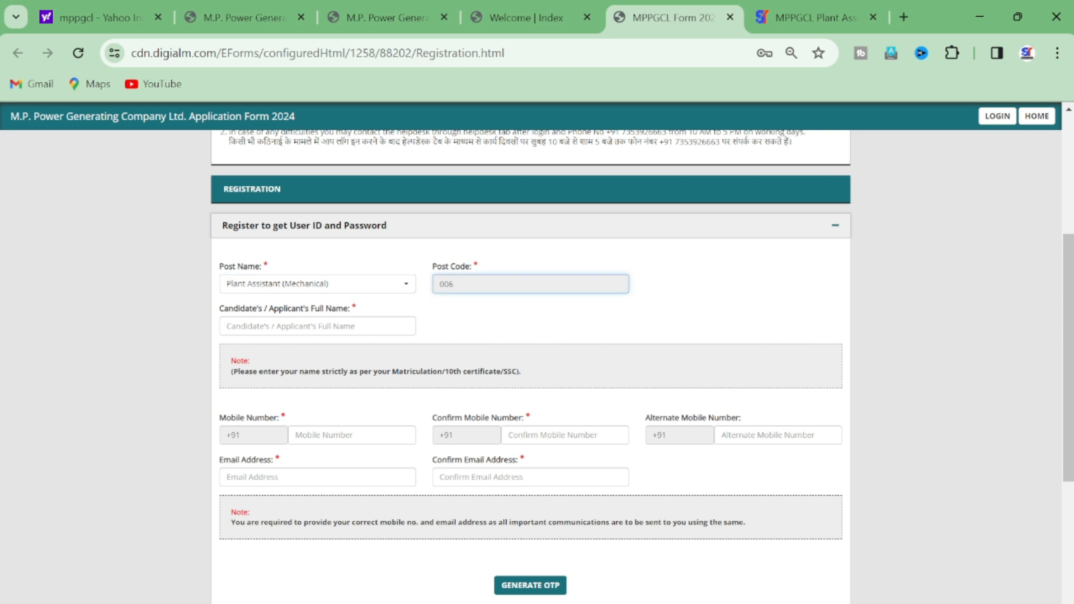
click(667, 304)
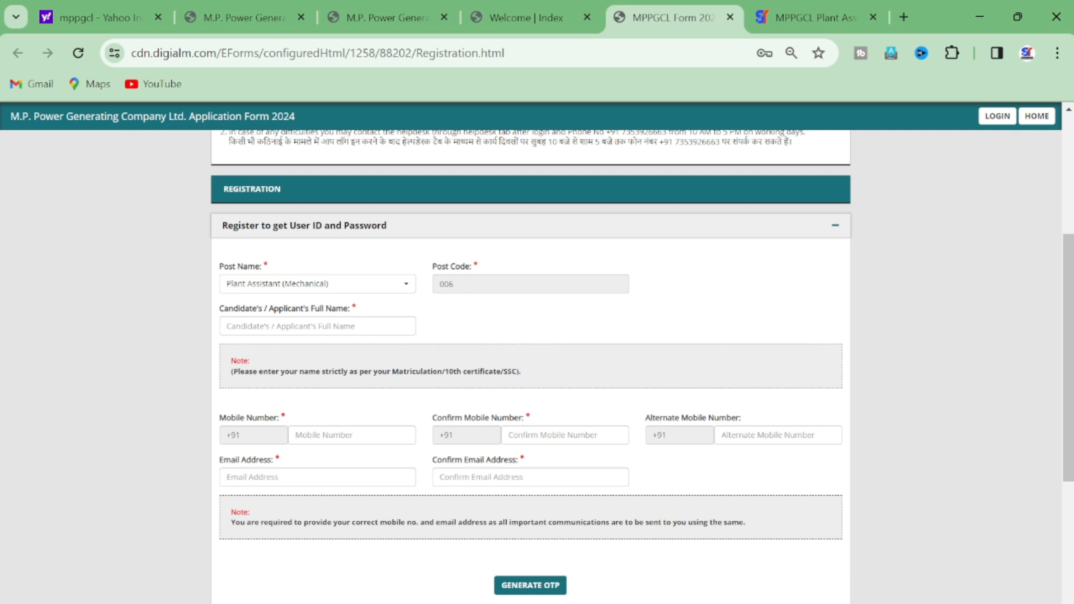
click(317, 283)
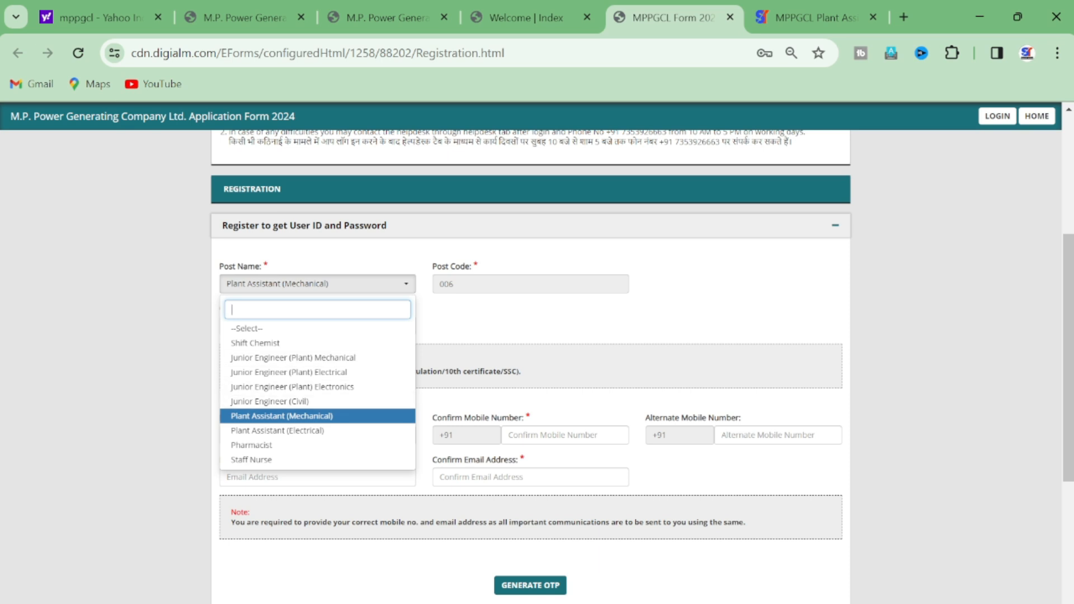
key(Return)
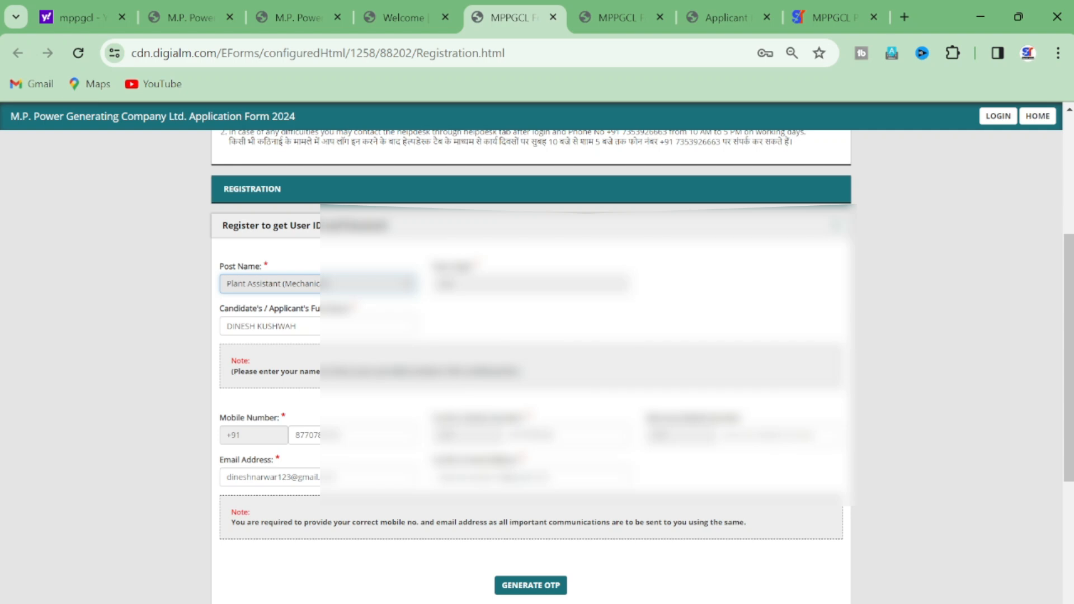
Step: Generate OTPs for the mobile and e-mail by submitting the captcha and acknowledging the alert
click(531, 585)
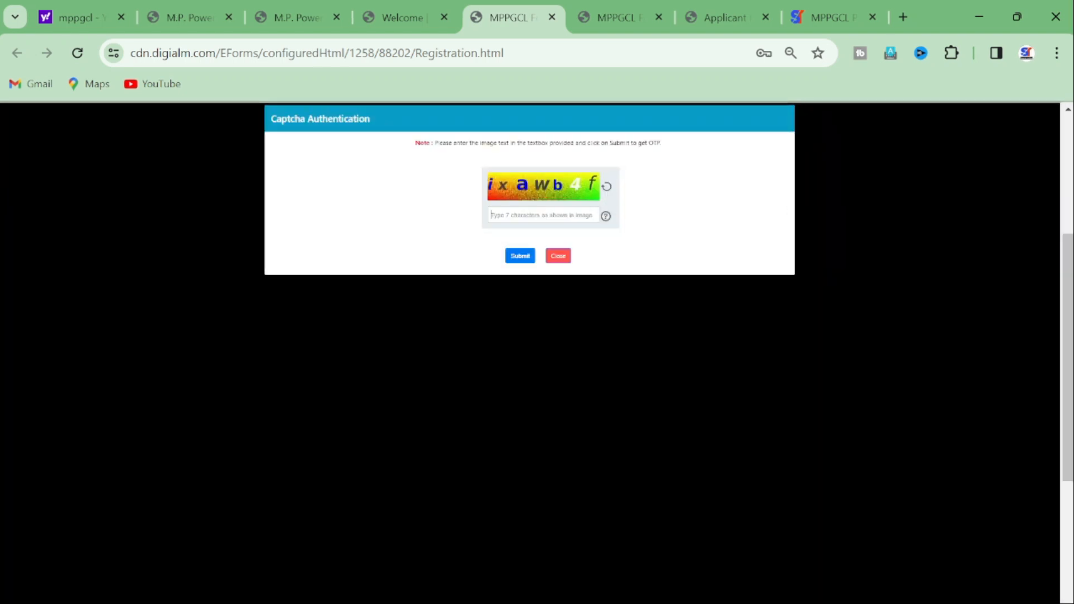
text(ixawb4f)
key(Return)
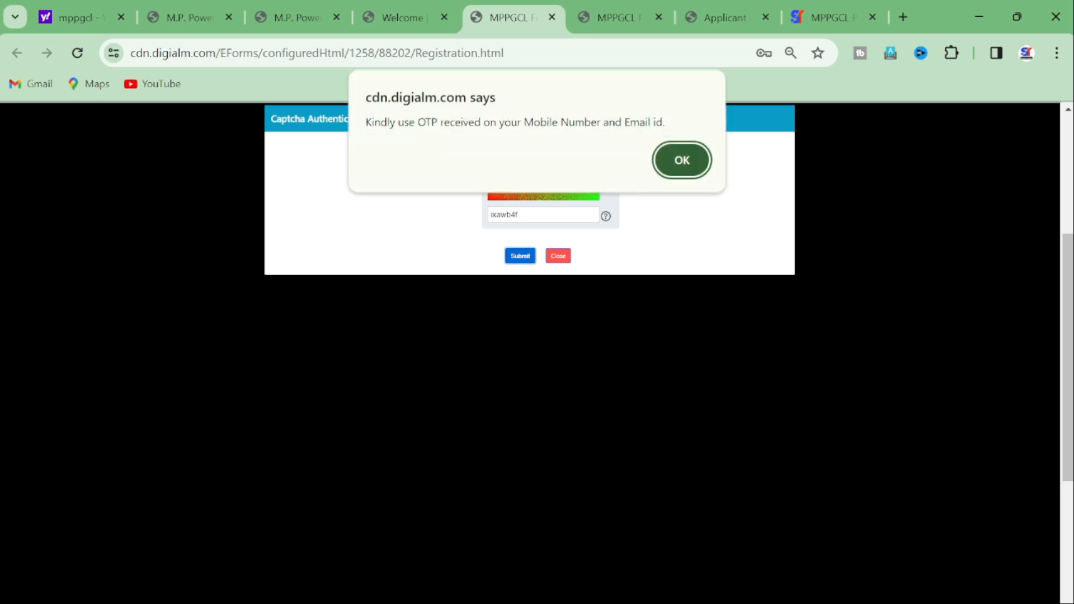
drag(374, 122, 597, 123)
click(682, 160)
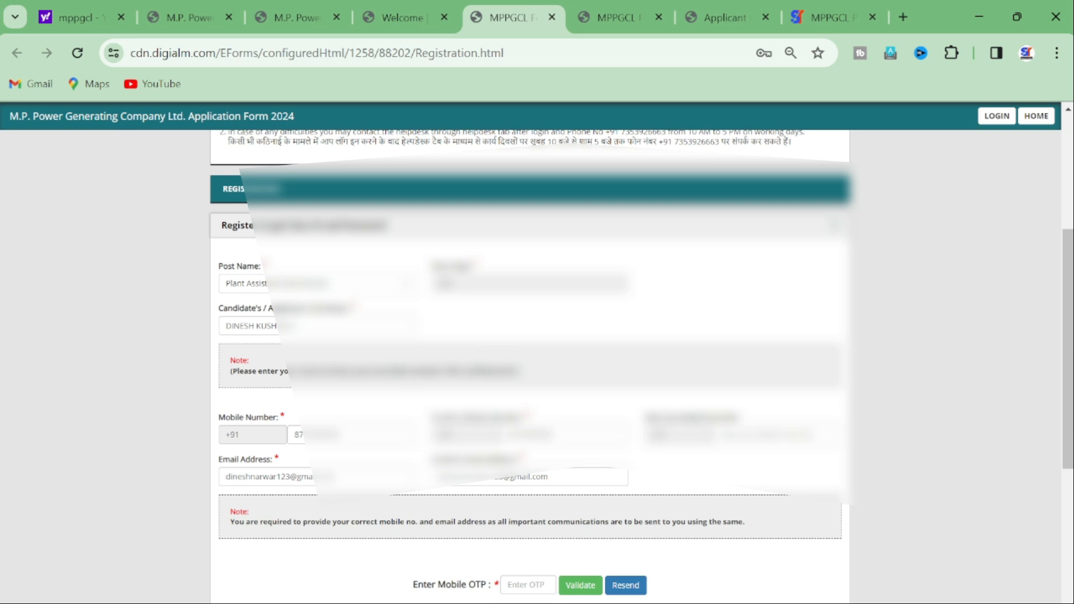
Step: Enter and validate the mobile number OTP, dismissing the success message
scroll(529, 363, down, 2)
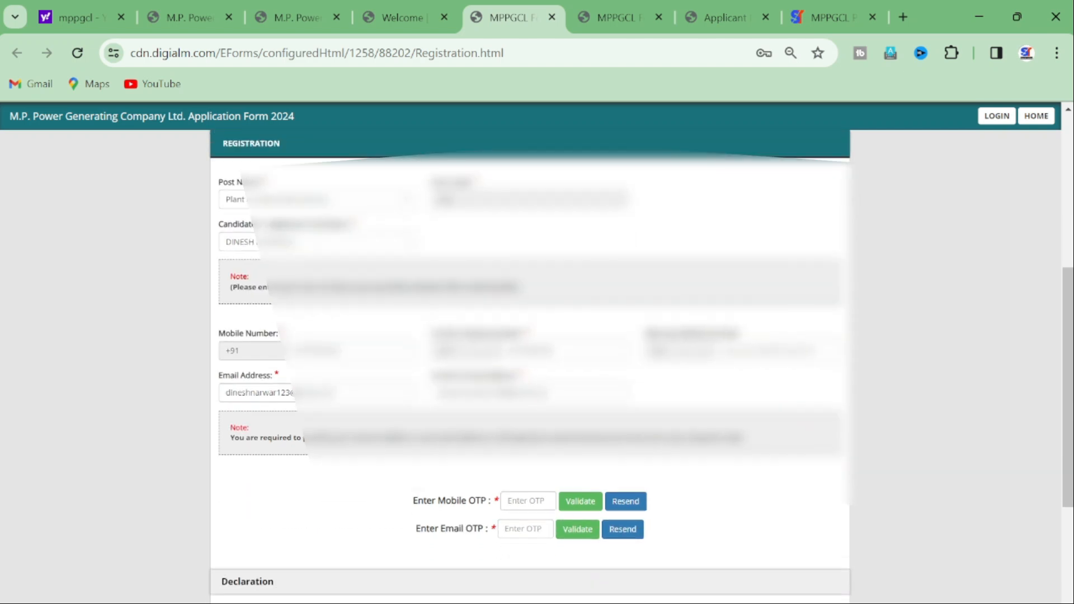
click(528, 501)
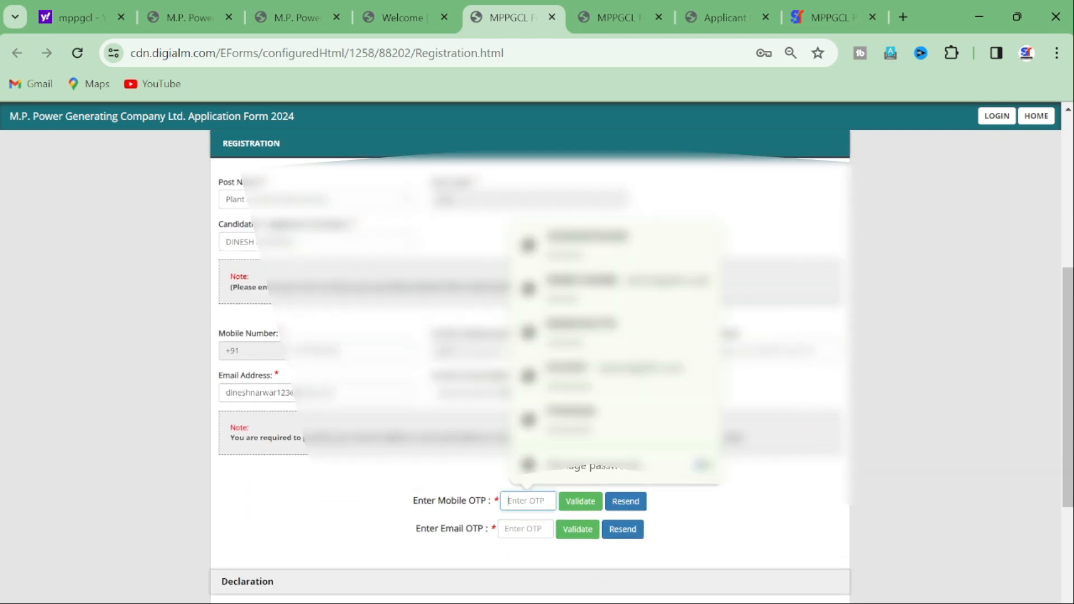
text(•)
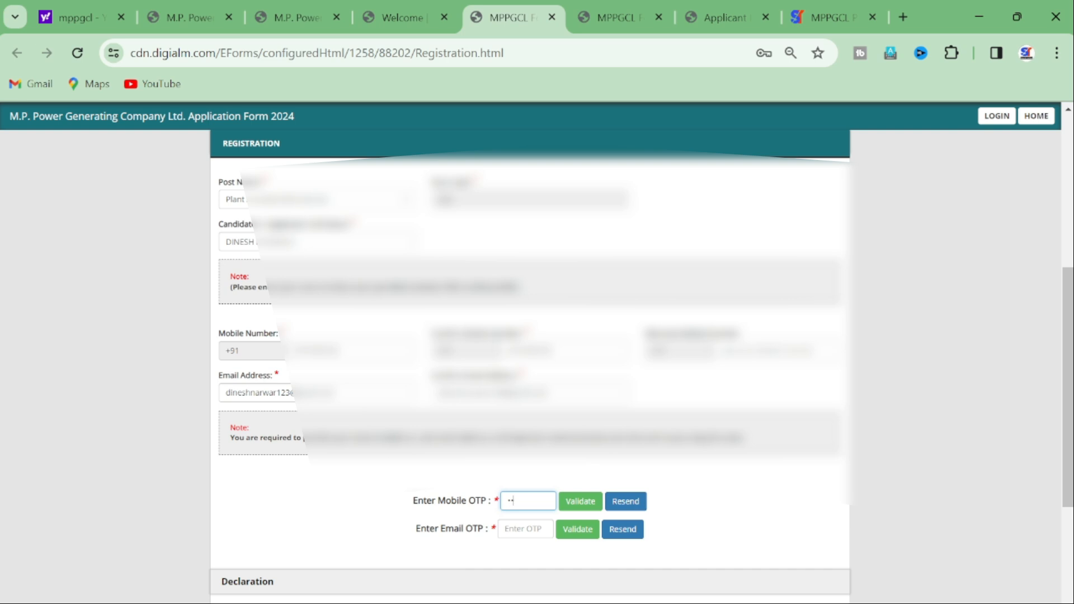
text(•••••)
click(580, 502)
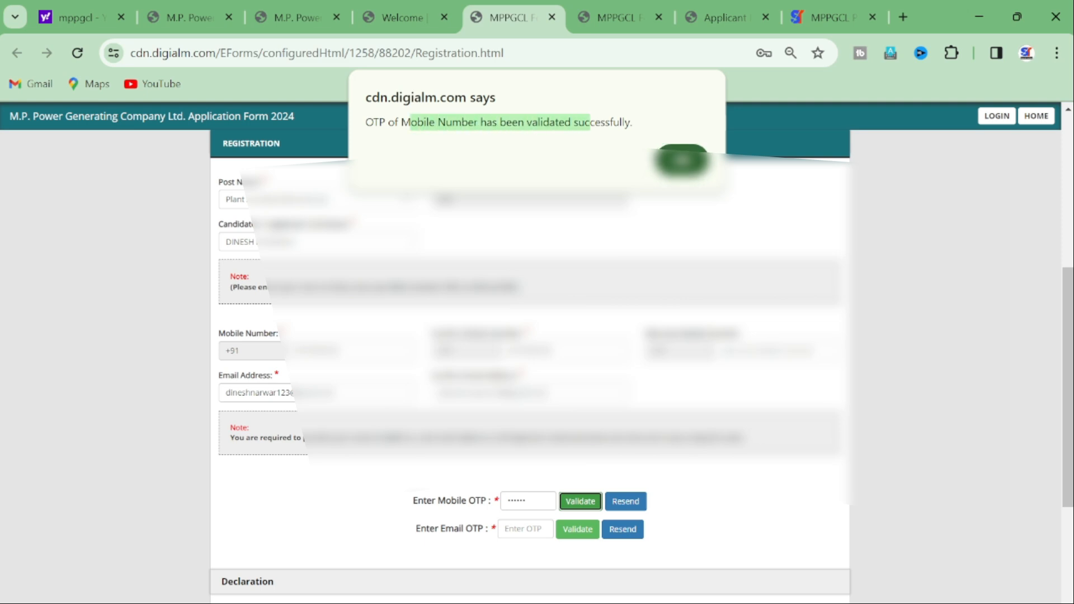
click(681, 161)
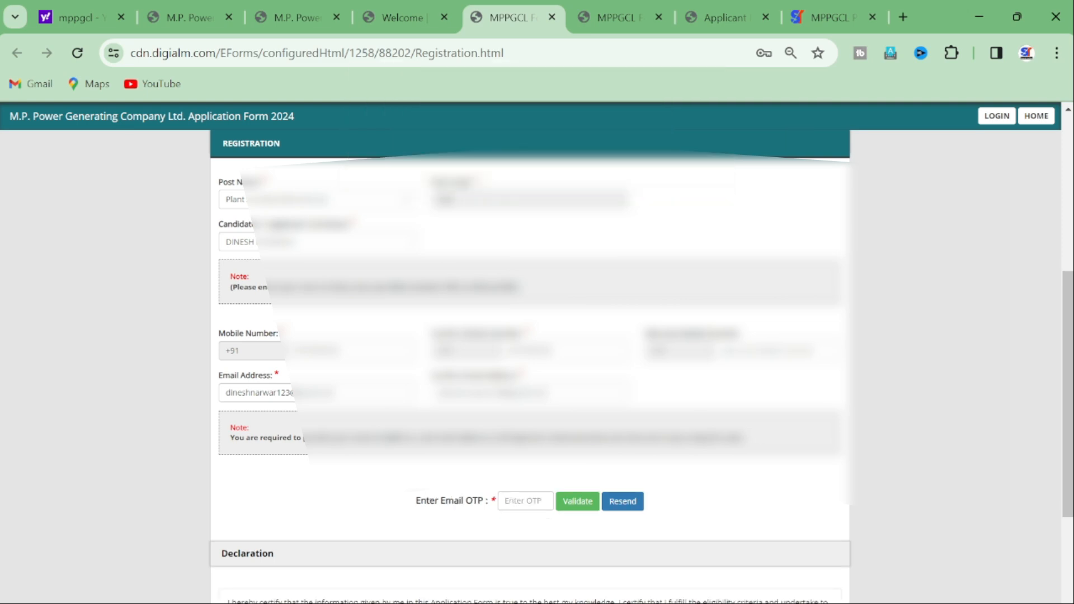
Step: Enter and validate the e-mail OTP, dismissing the success message
click(525, 501)
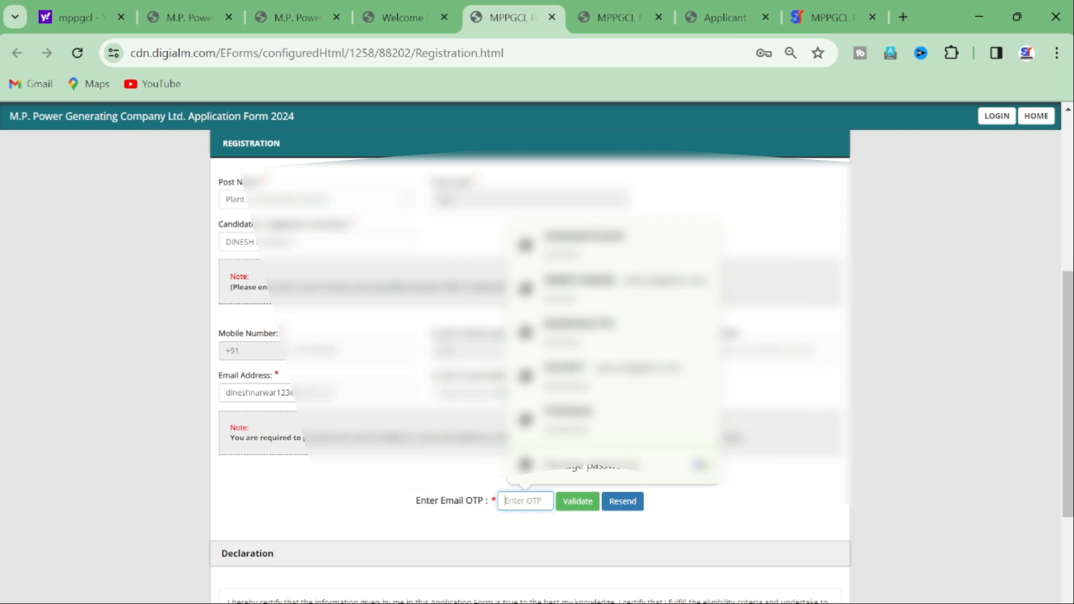
text(••)
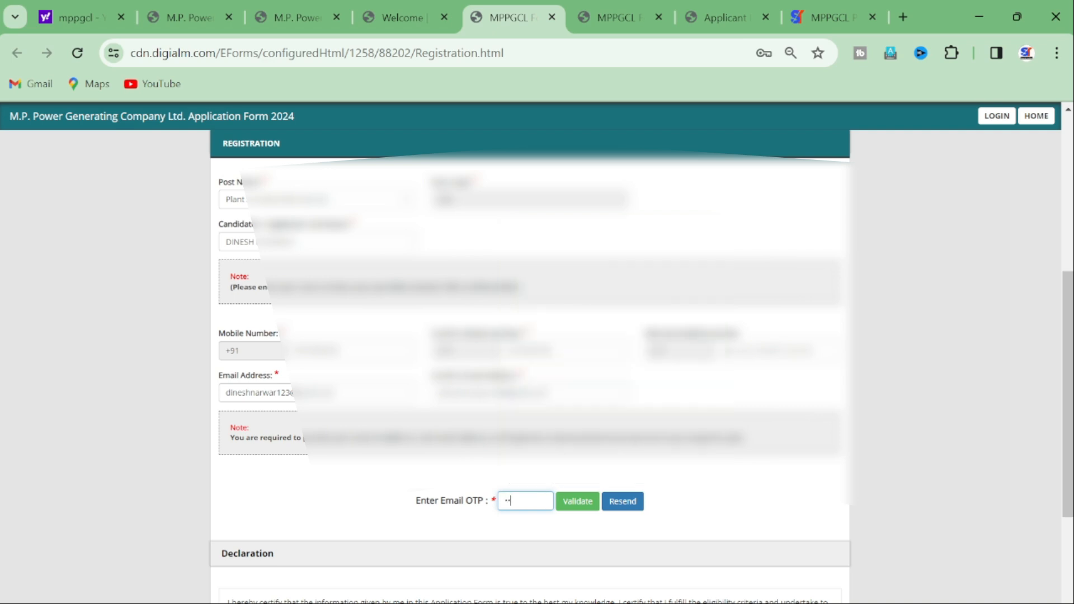
text(••••)
click(577, 501)
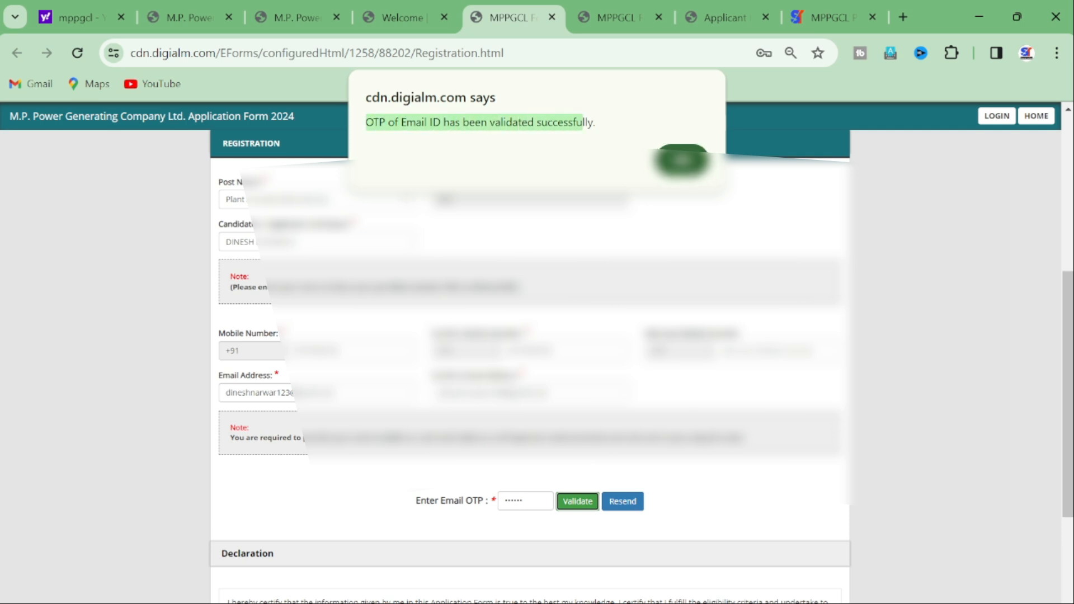
key(Return)
Step: Accept the declaration, enter the captcha, reverify, and confirm the mobile number is correct
scroll(529, 380, down, 4)
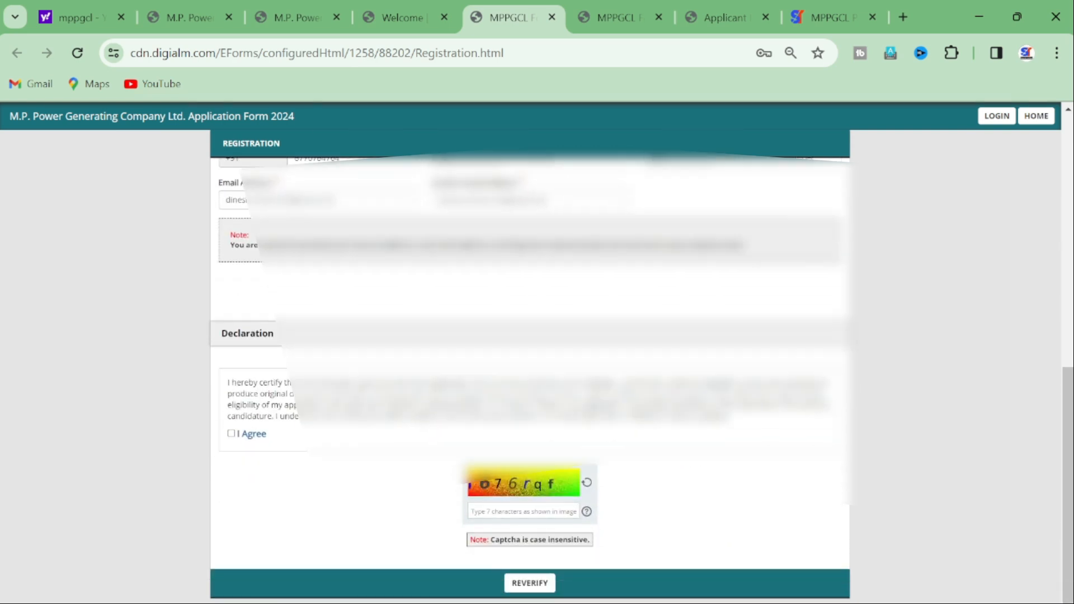
click(231, 433)
click(523, 511)
text(i676rqf)
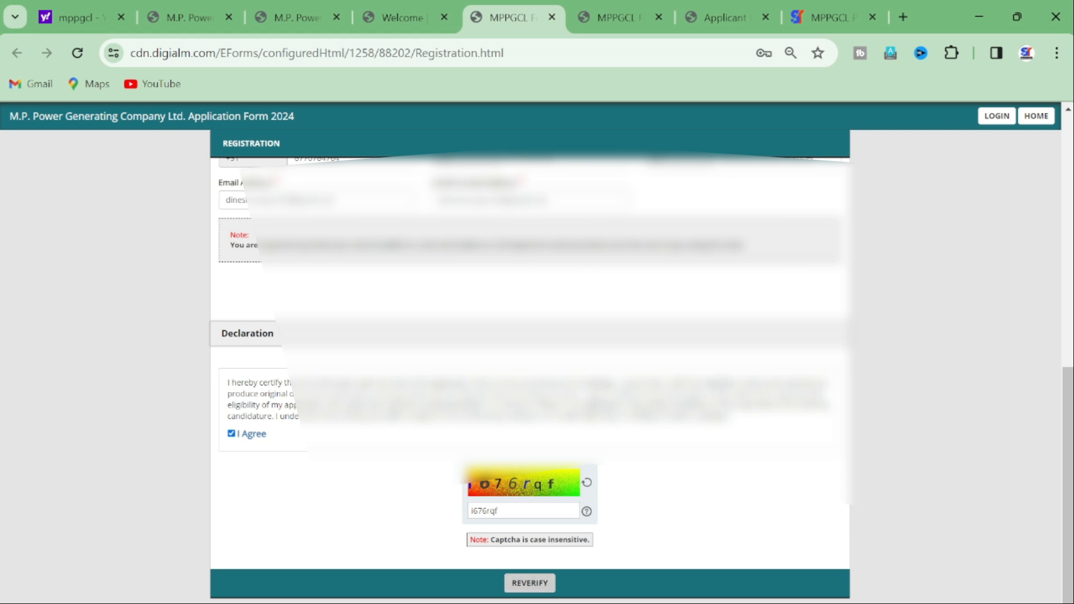
click(530, 583)
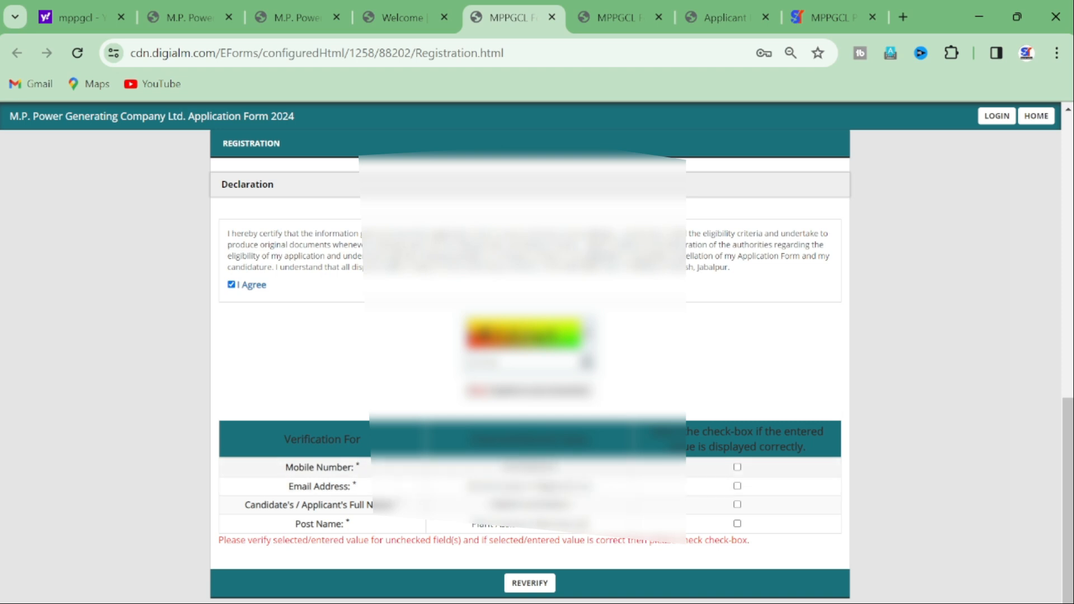
drag(552, 467, 504, 468)
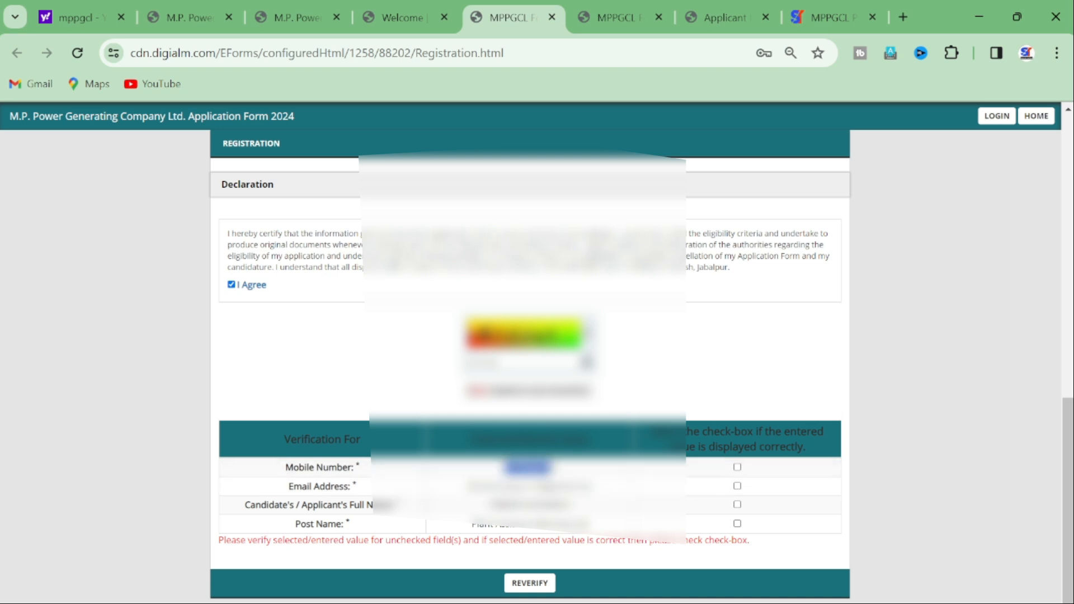
click(737, 467)
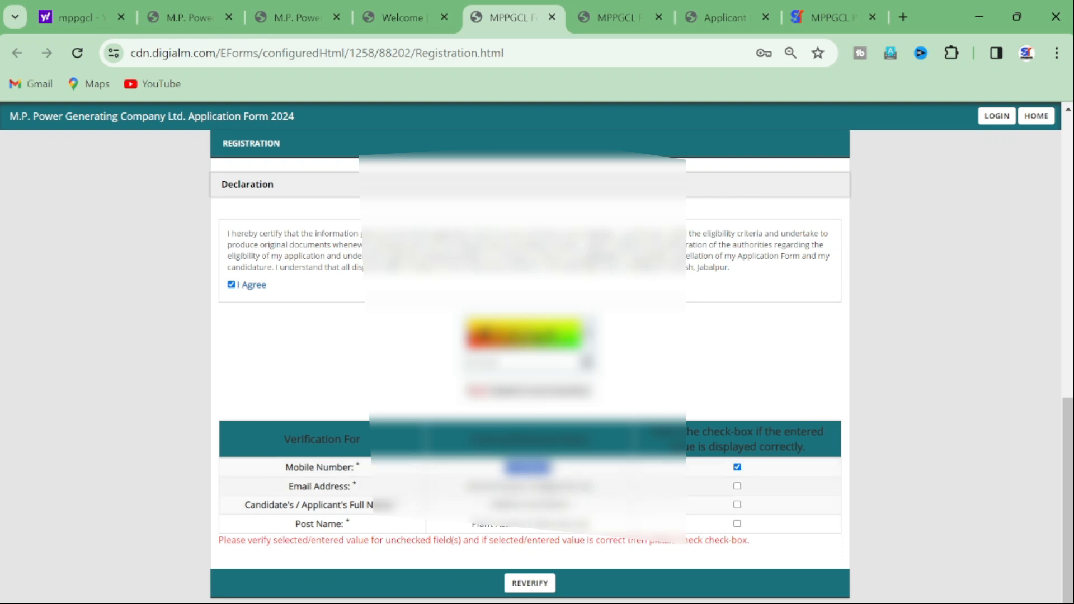
Step: Confirm e-mail, full name and post name, then submit, accepting the privacy notice and alert
click(738, 486)
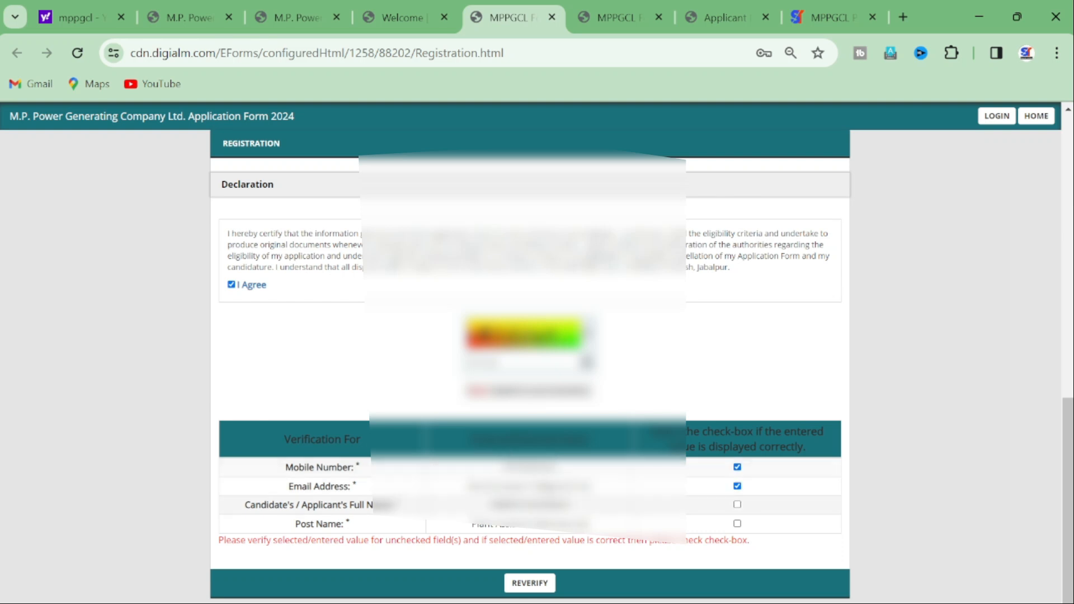
click(737, 504)
click(738, 523)
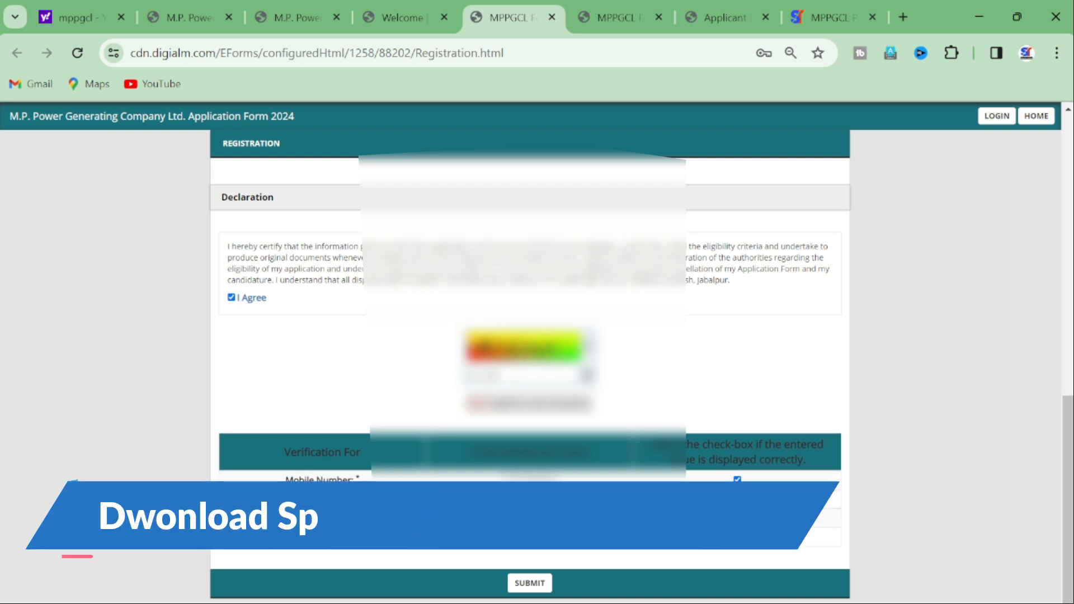
click(529, 582)
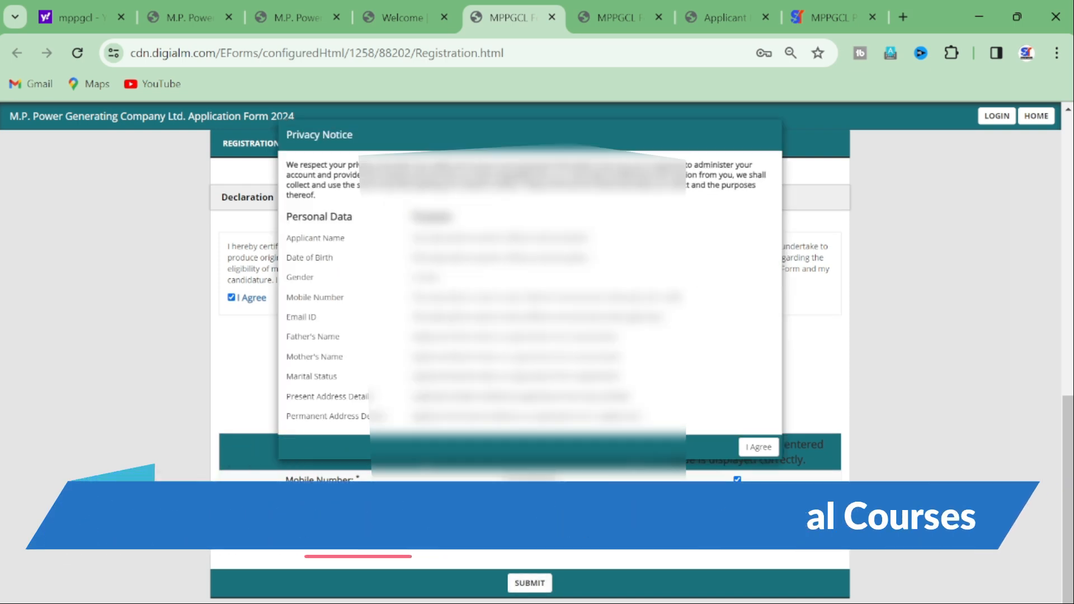
click(758, 447)
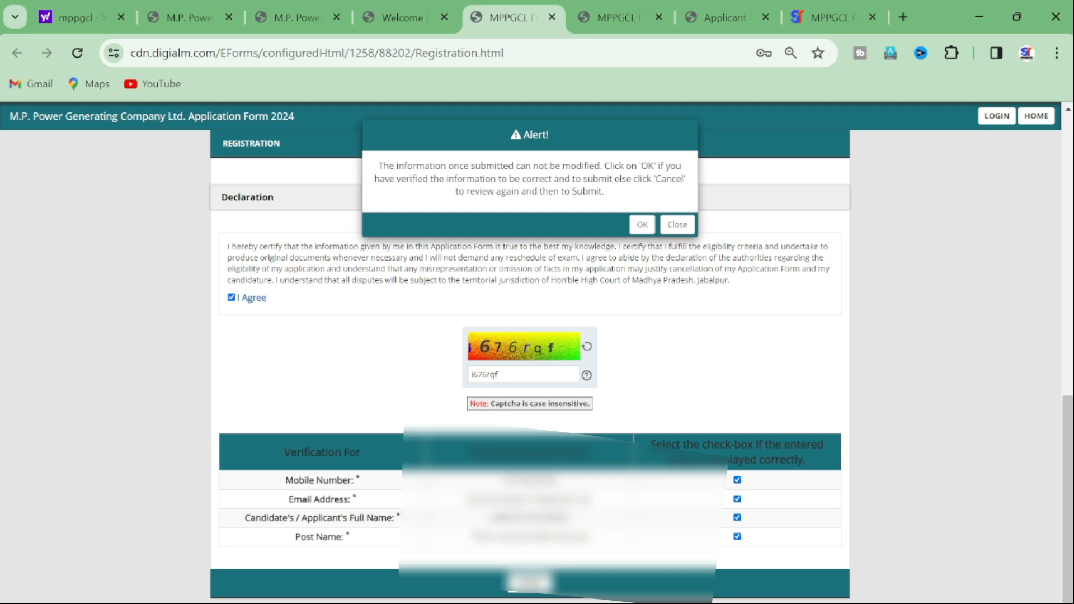
key(Return)
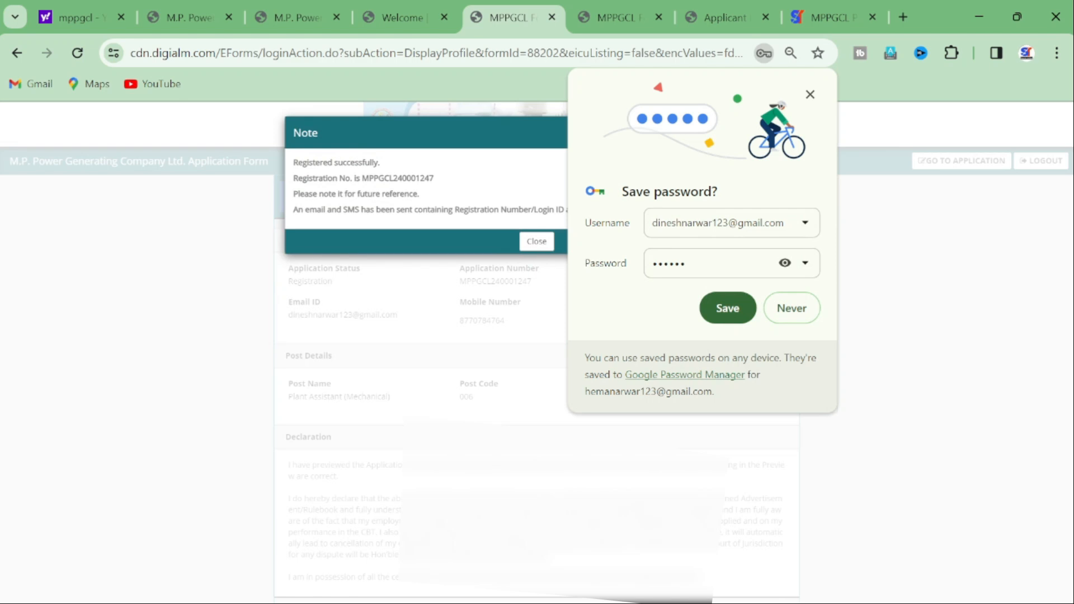
Step: Decline saving the password and close the registration-success note with the registration number
click(791, 308)
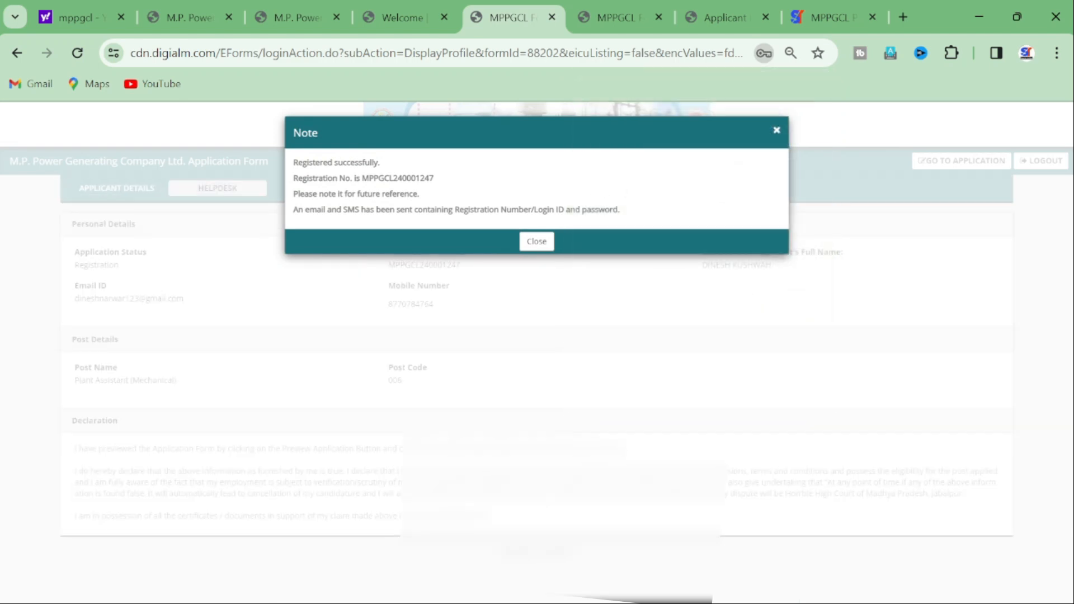
drag(293, 162, 380, 162)
drag(298, 177, 434, 177)
drag(299, 193, 409, 193)
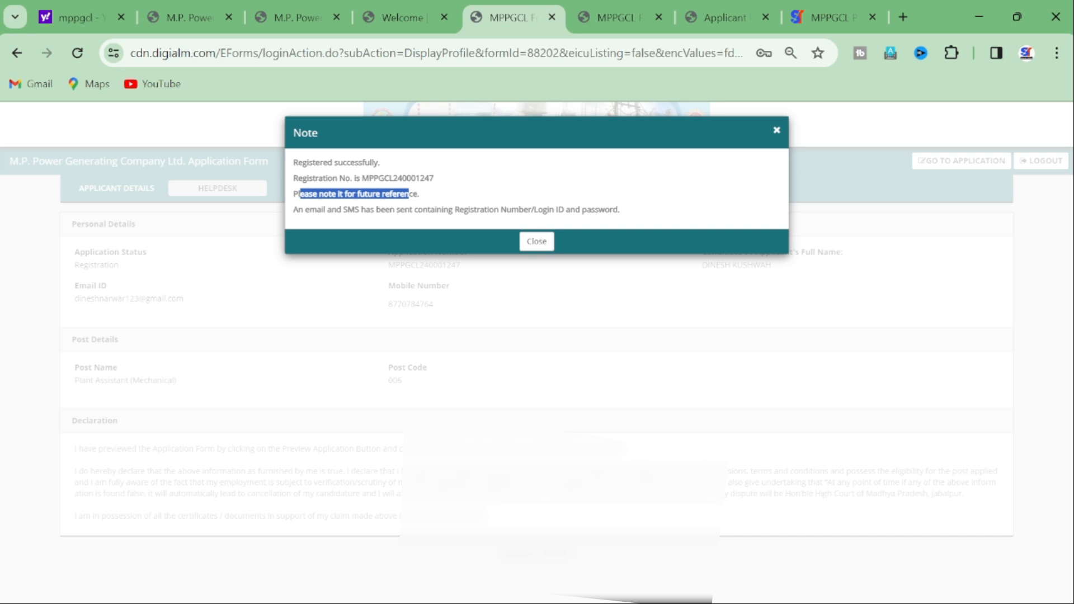
drag(331, 210, 520, 210)
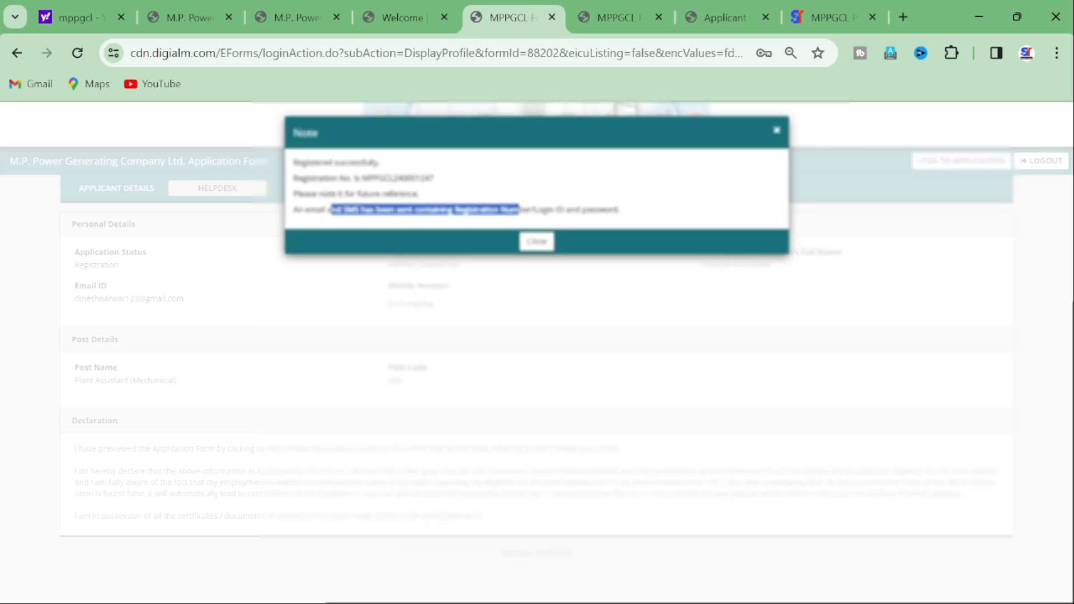
click(536, 241)
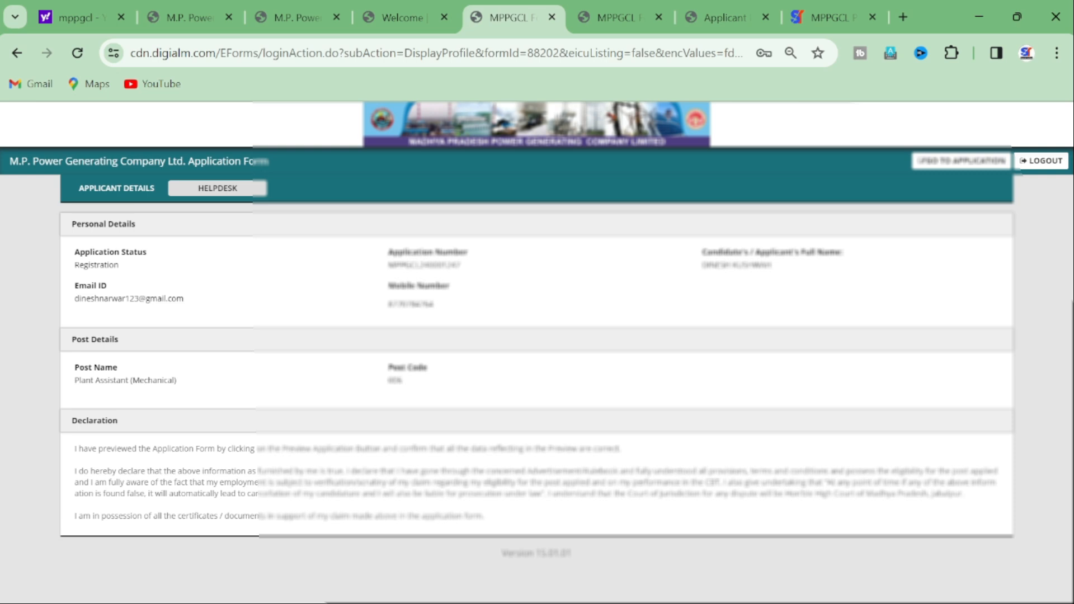
Step: Move from the applicant profile to the 2024 application form
drag(387, 265, 461, 265)
click(462, 266)
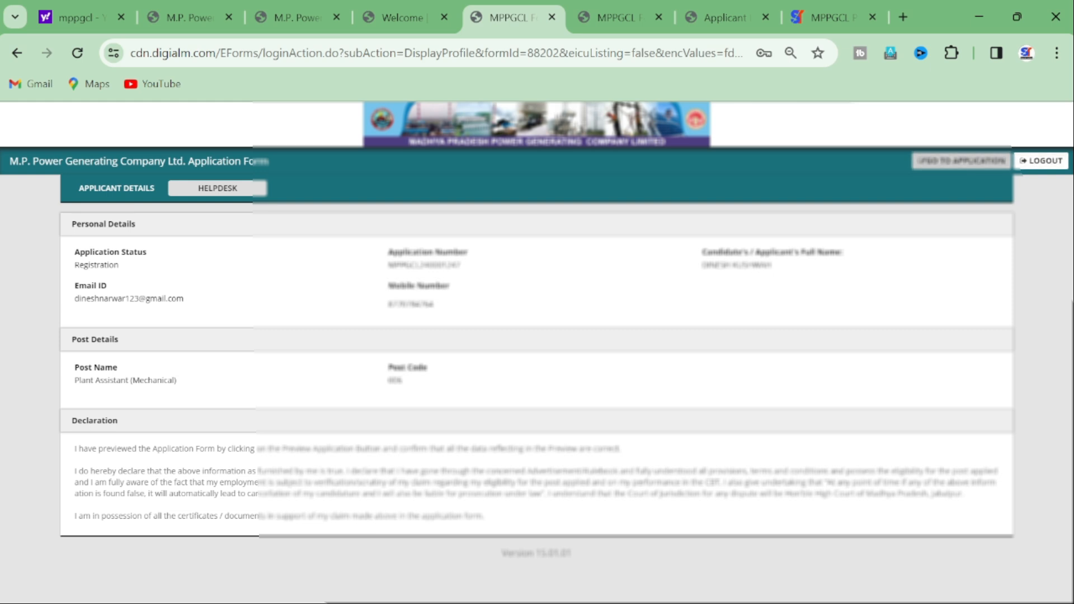
click(961, 161)
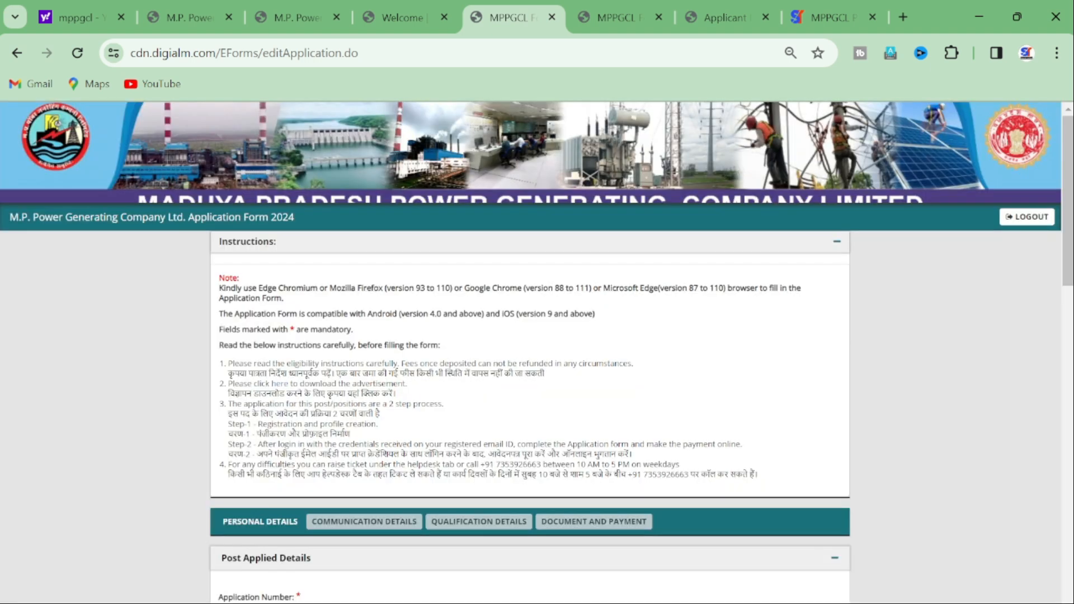
Step: Set Gender to Male in the Post Applied Details section
scroll(529, 353, down, 6)
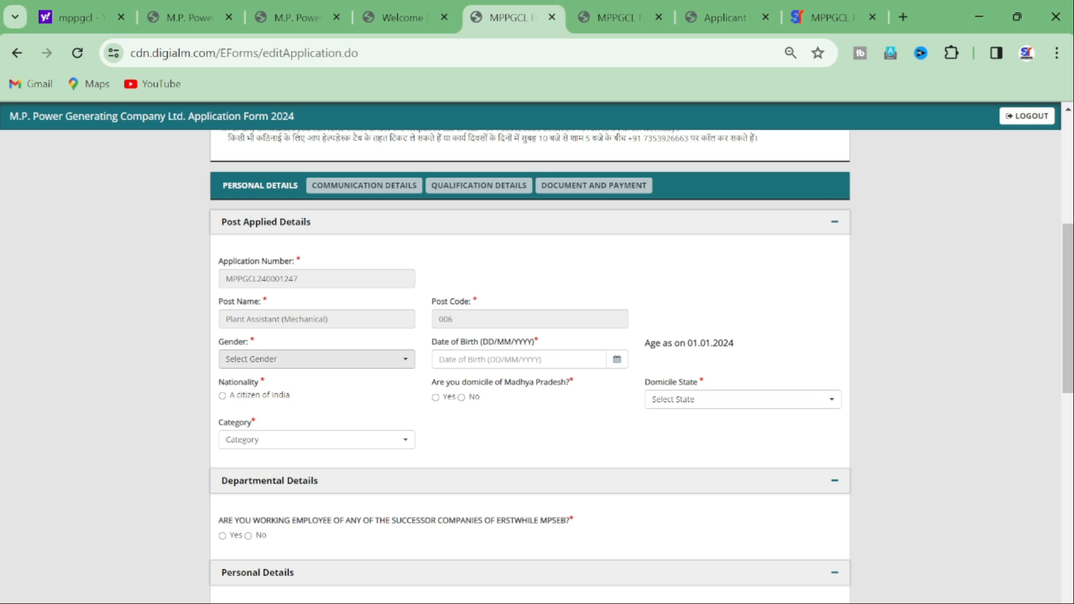
click(353, 359)
click(313, 419)
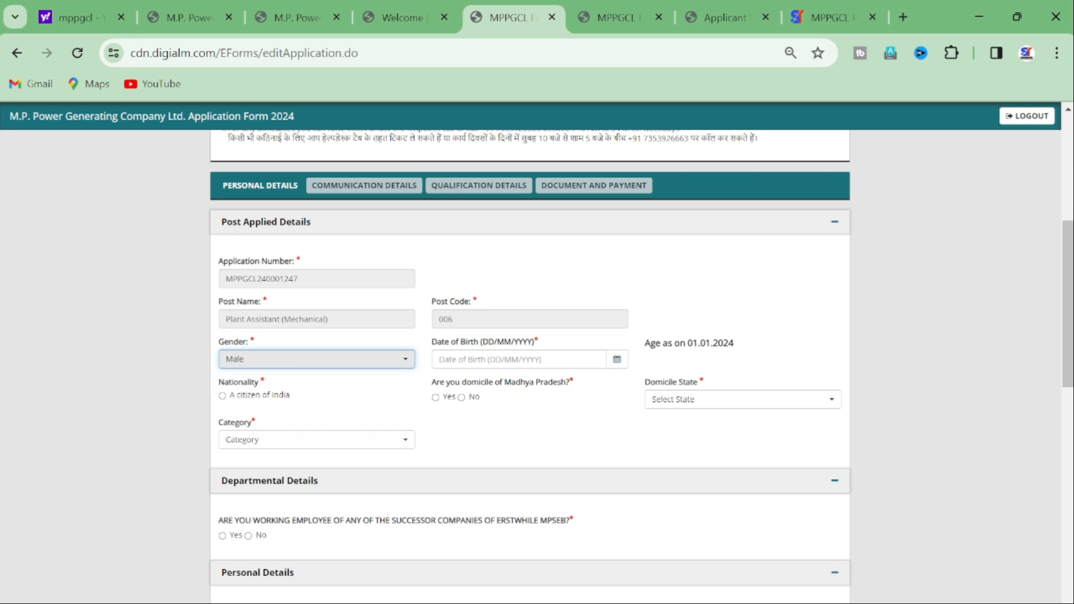
Step: Pick 15/08/1995 as date of birth, giving an age of 28 Years 4 Months 17 Days
click(518, 360)
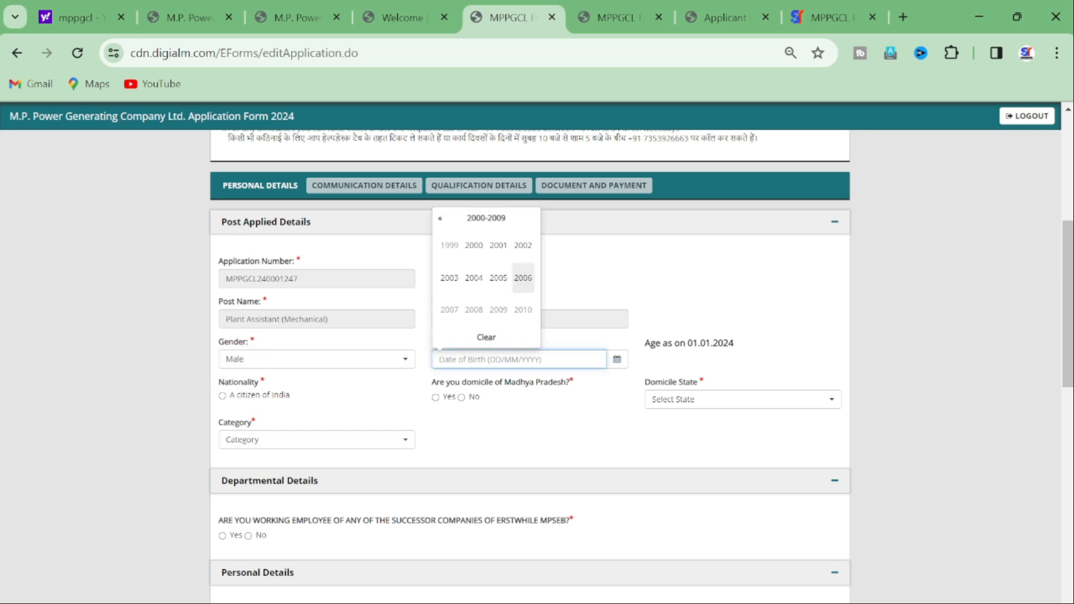
click(440, 218)
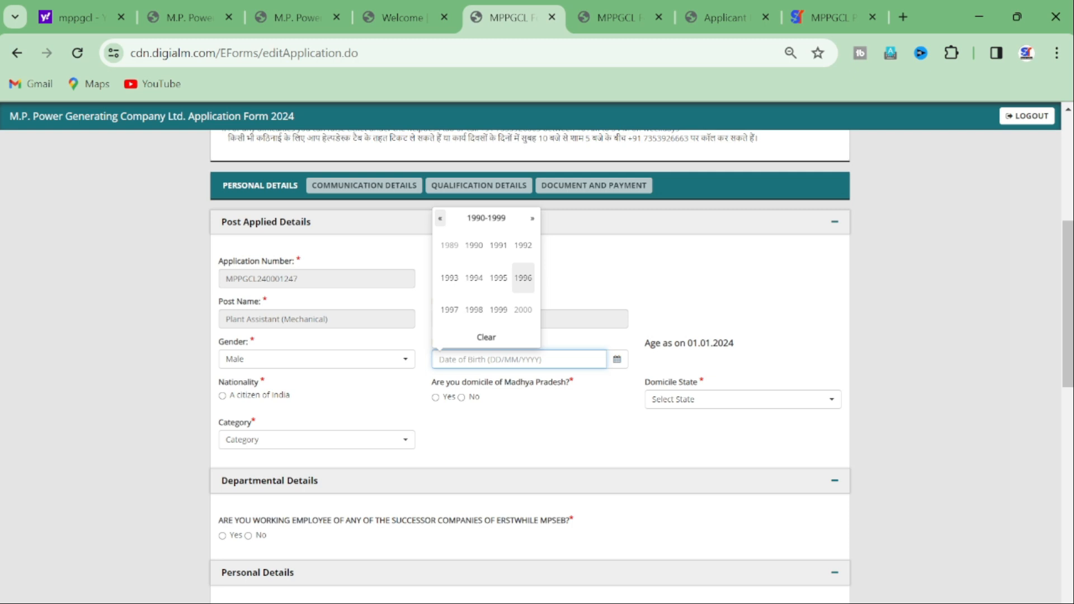
click(497, 278)
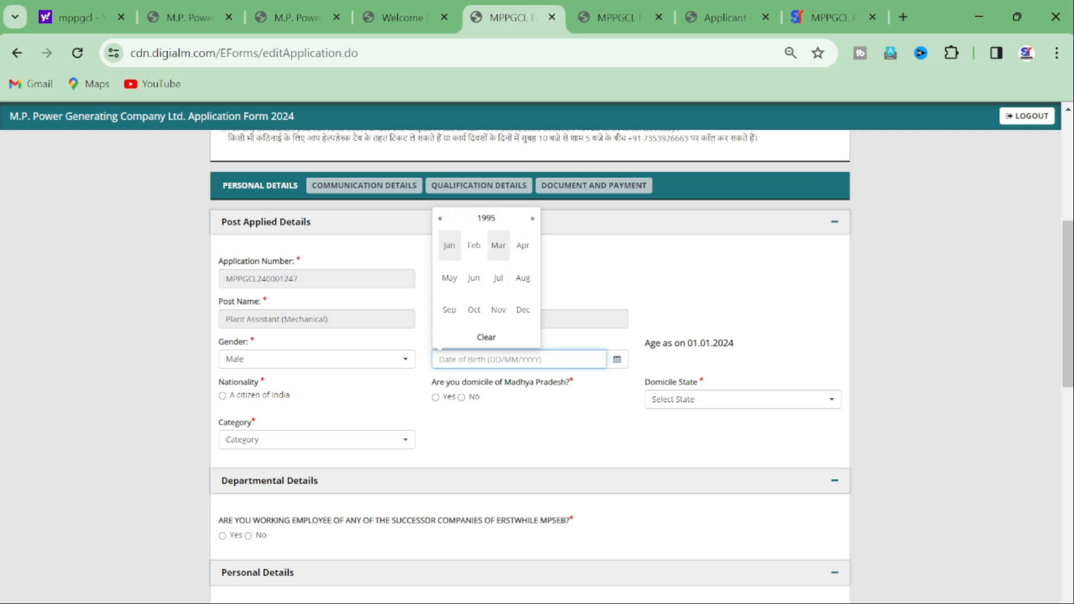
click(522, 278)
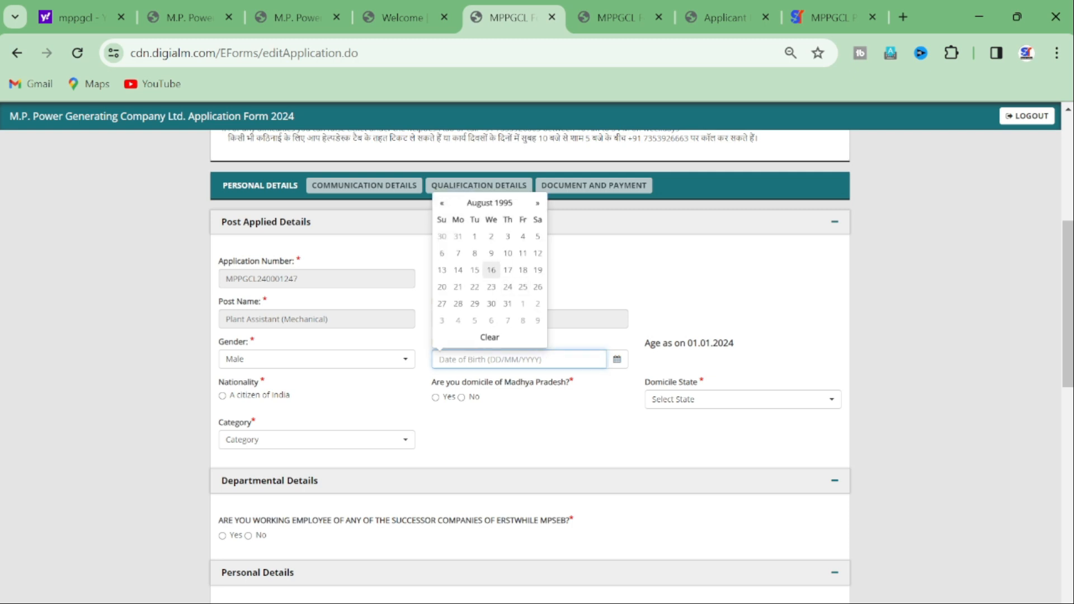
click(474, 270)
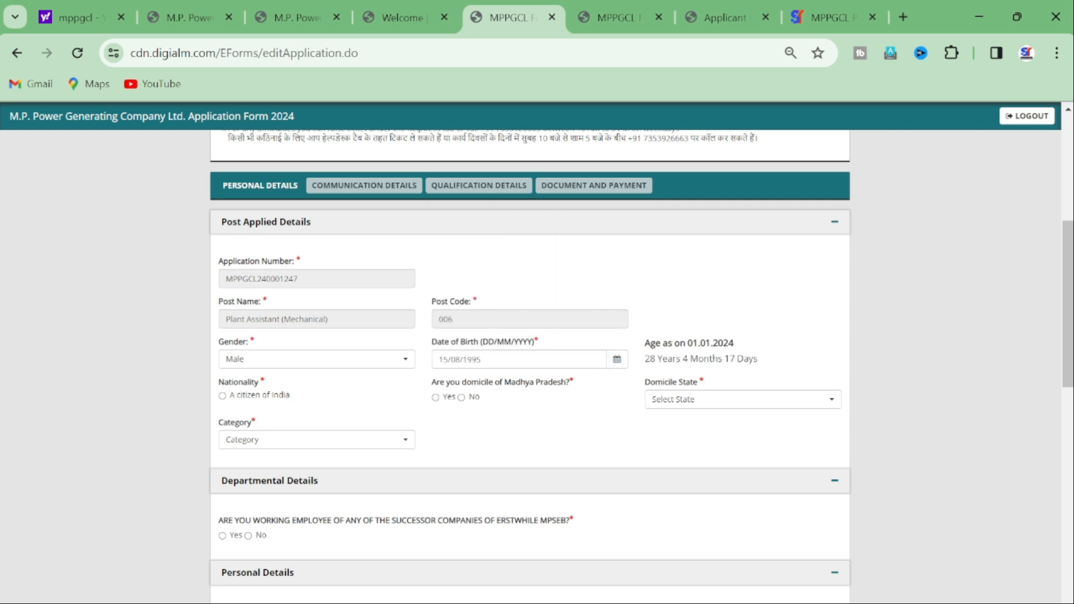
drag(644, 358, 757, 359)
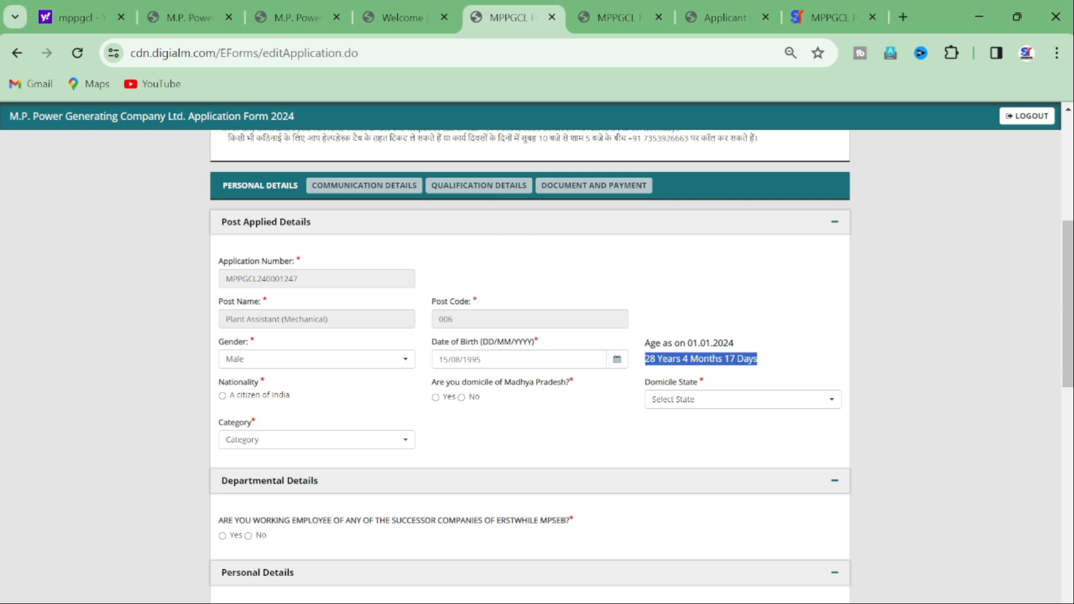
click(761, 359)
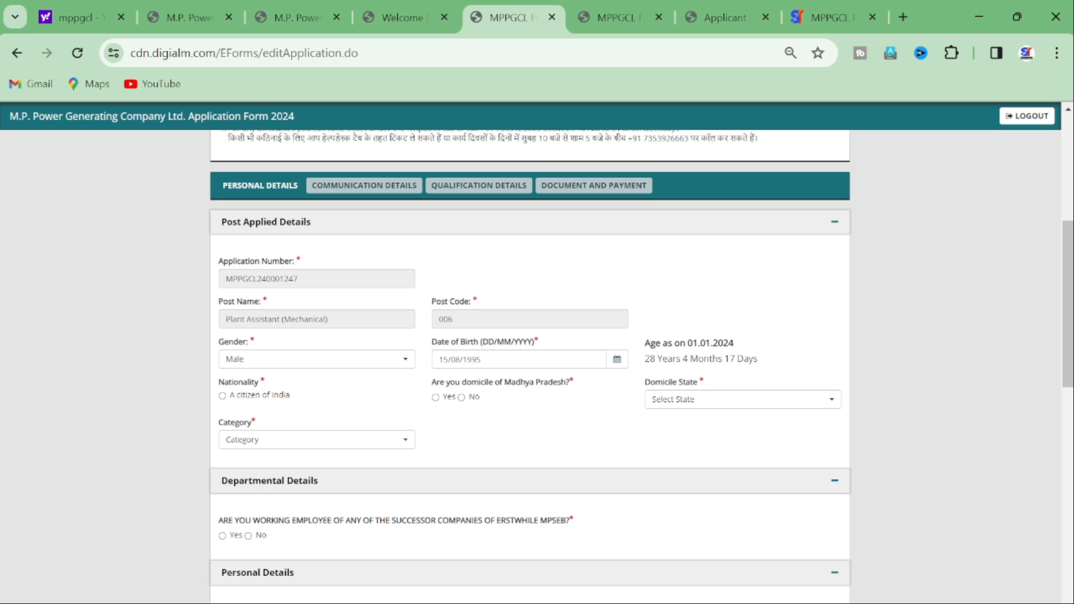
Step: Mark Indian citizenship, answer Yes to Madhya Pradesh domicile and No to Vikram Award
click(223, 396)
drag(575, 382, 431, 382)
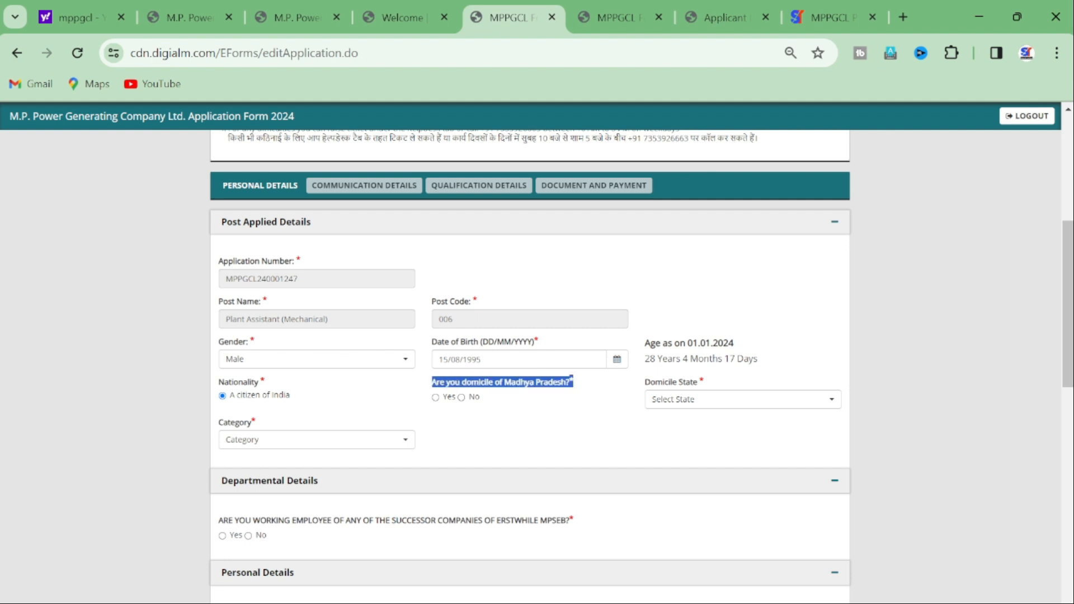
click(431, 382)
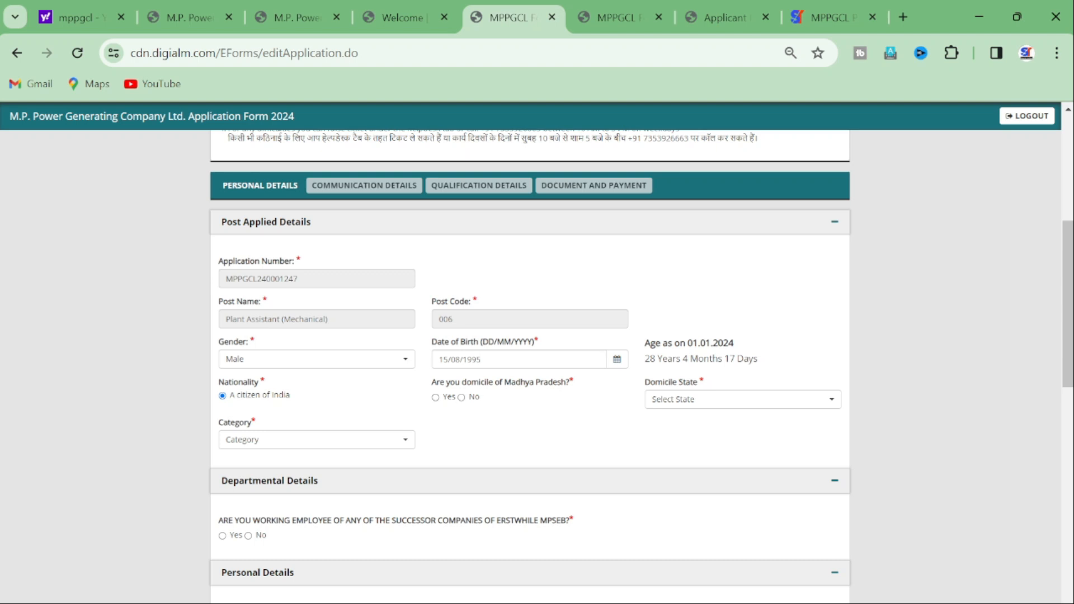
drag(575, 382, 431, 382)
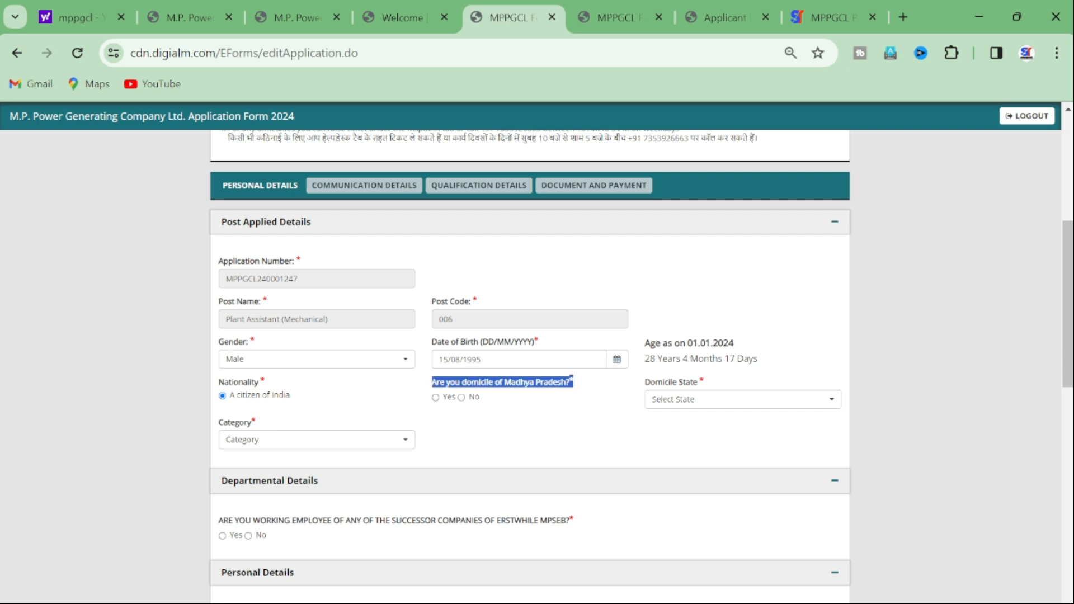
click(436, 398)
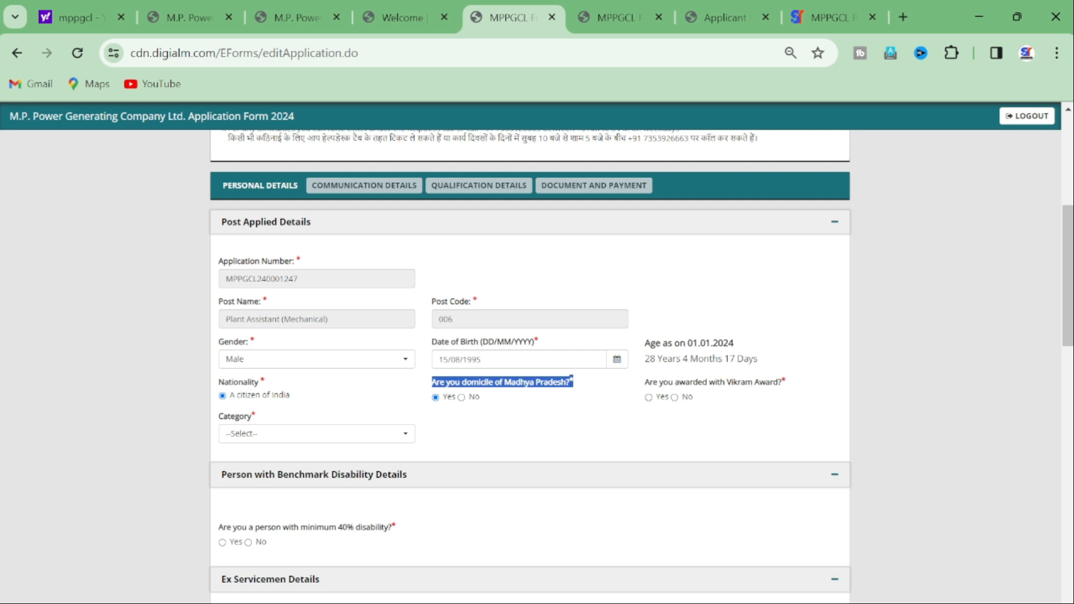
drag(724, 382, 787, 382)
click(787, 382)
click(674, 398)
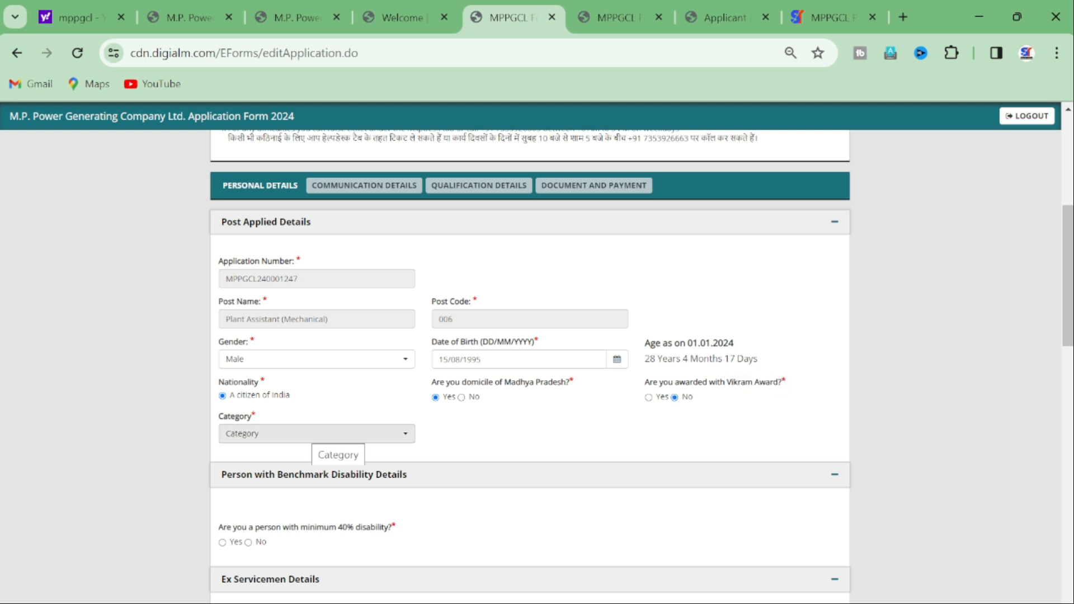
Step: Set the category to OBC(NCL) and answer No to the 40% disability question
click(316, 434)
click(260, 522)
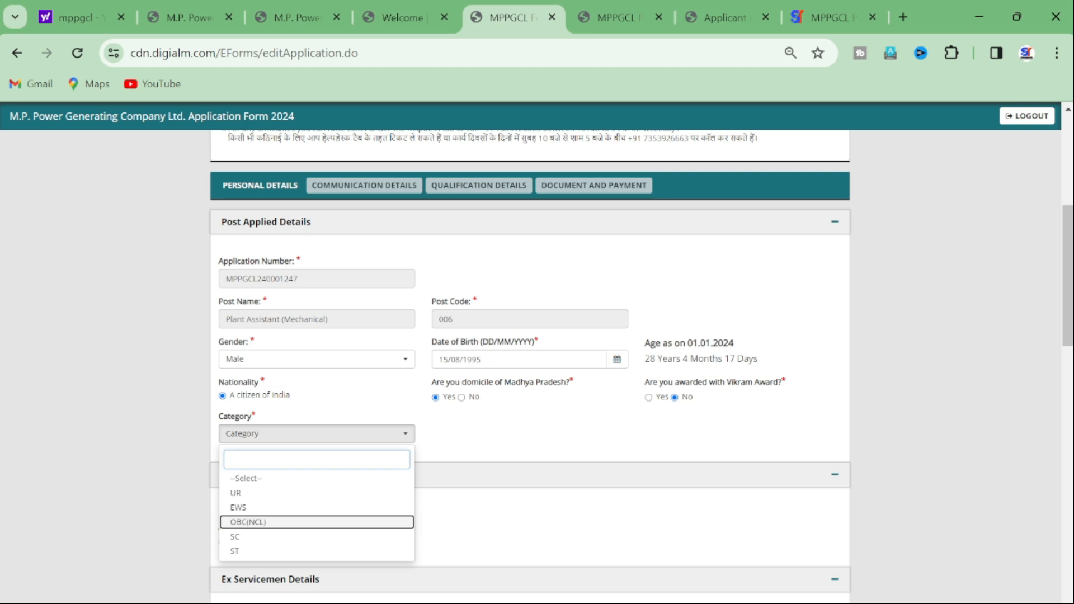
click(260, 523)
scroll(529, 366, down, 3)
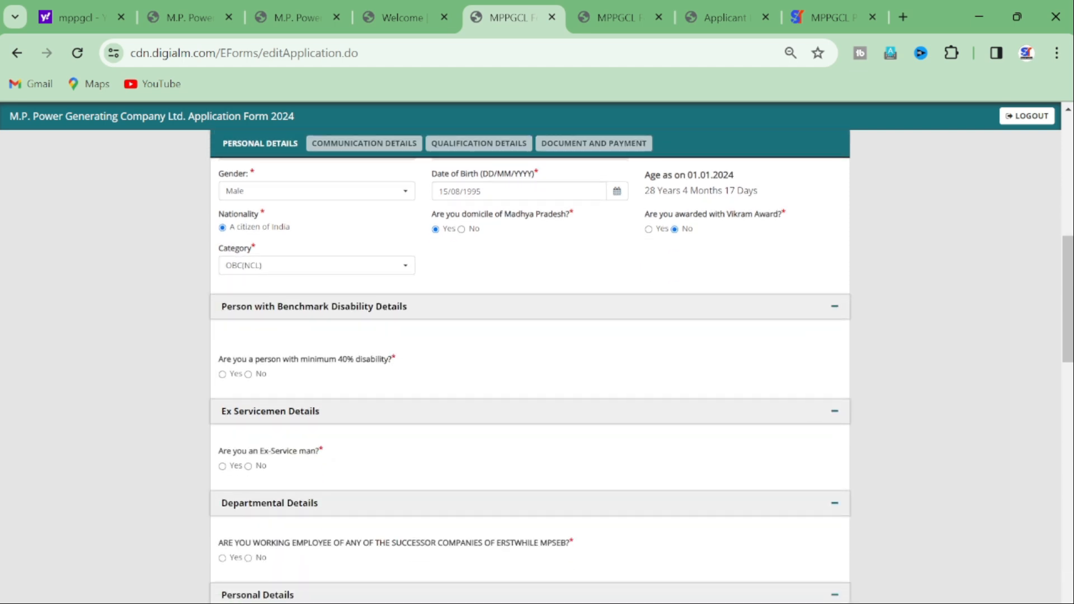
click(248, 374)
scroll(248, 374, down, 1)
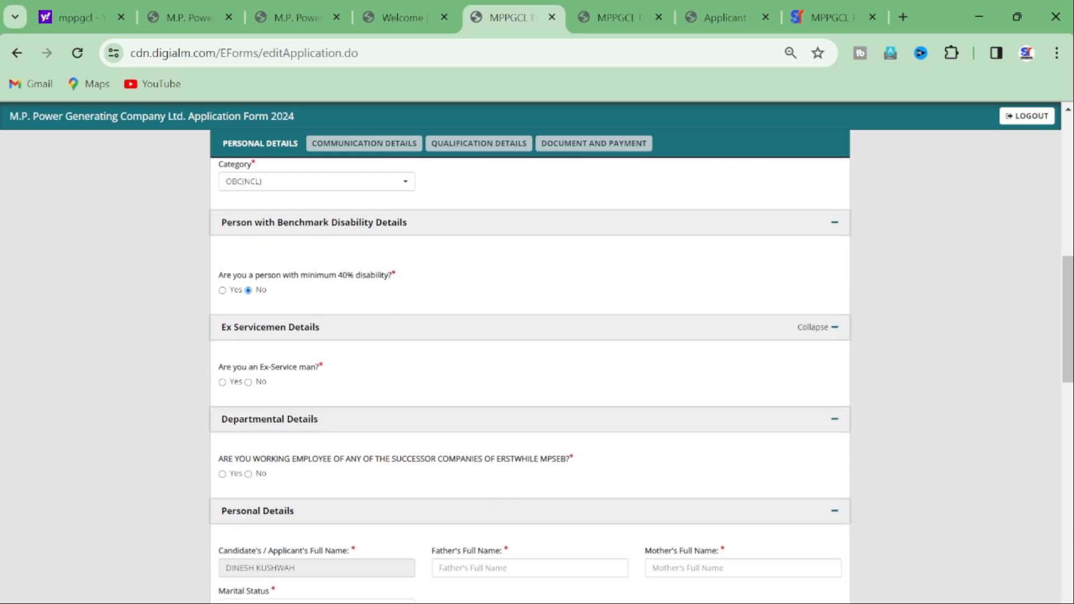
Step: Answer No to the MPSEB employee question
scroll(529, 364, down, 3)
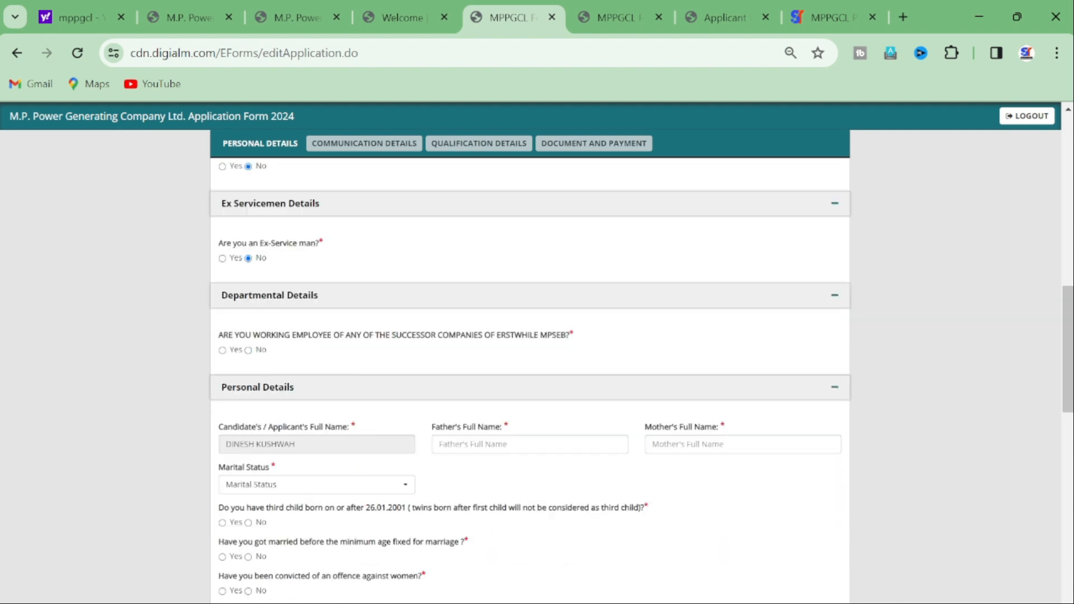
click(249, 305)
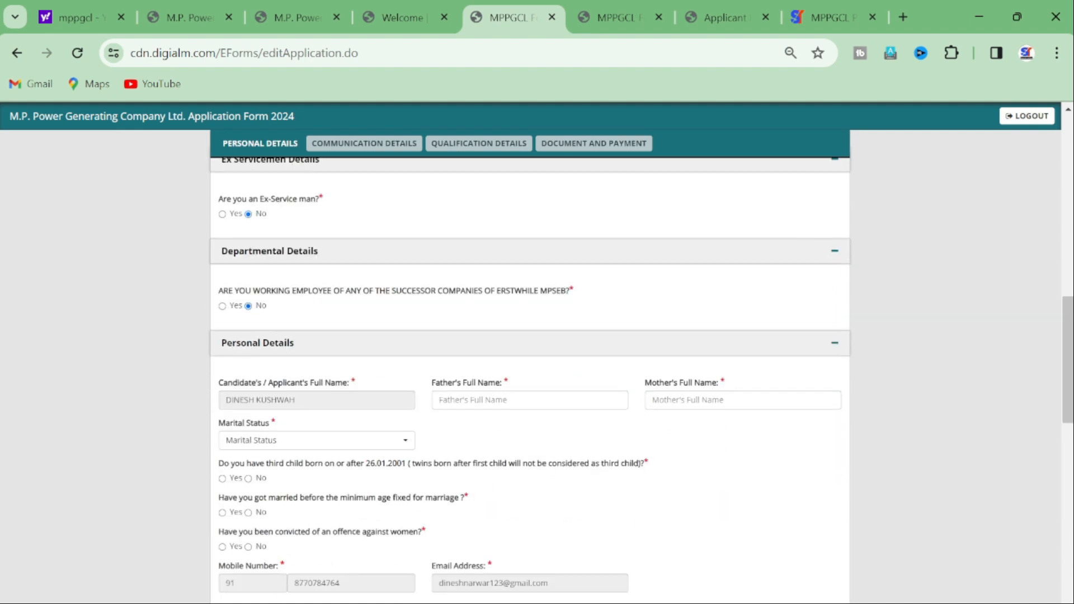
scroll(248, 306, down, 1)
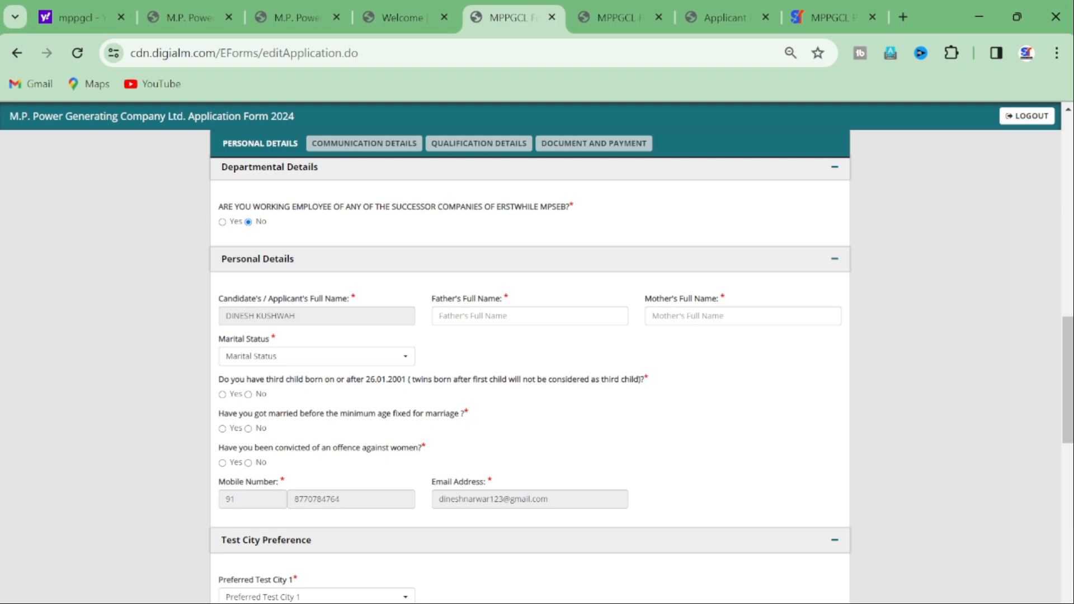
scroll(529, 363, down, 1)
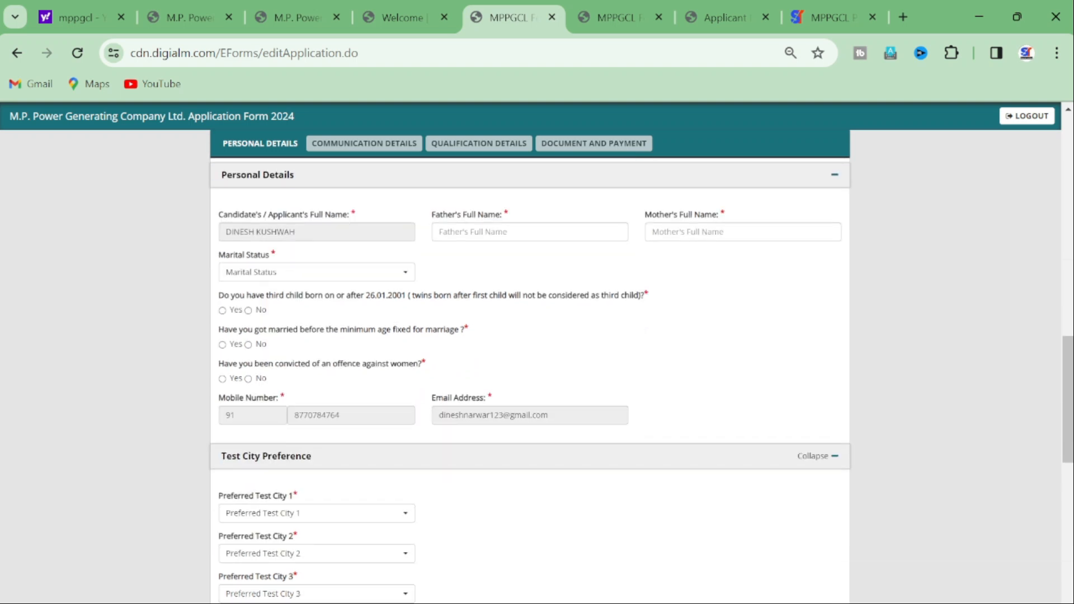
scroll(529, 374, up, 2)
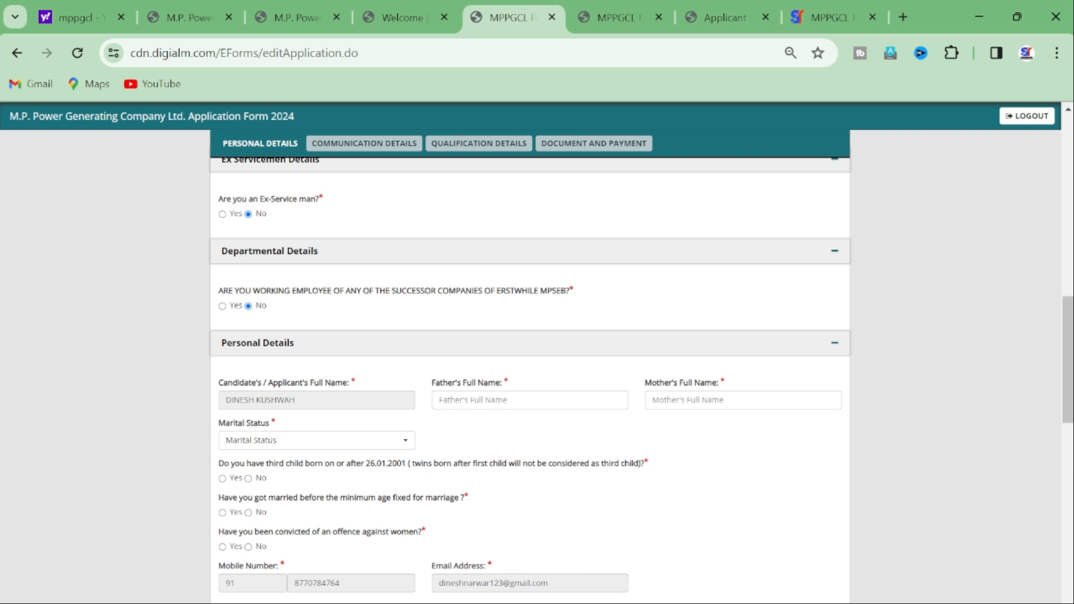
Step: Enter the parents' names and answer No to the offence against women question
click(529, 400)
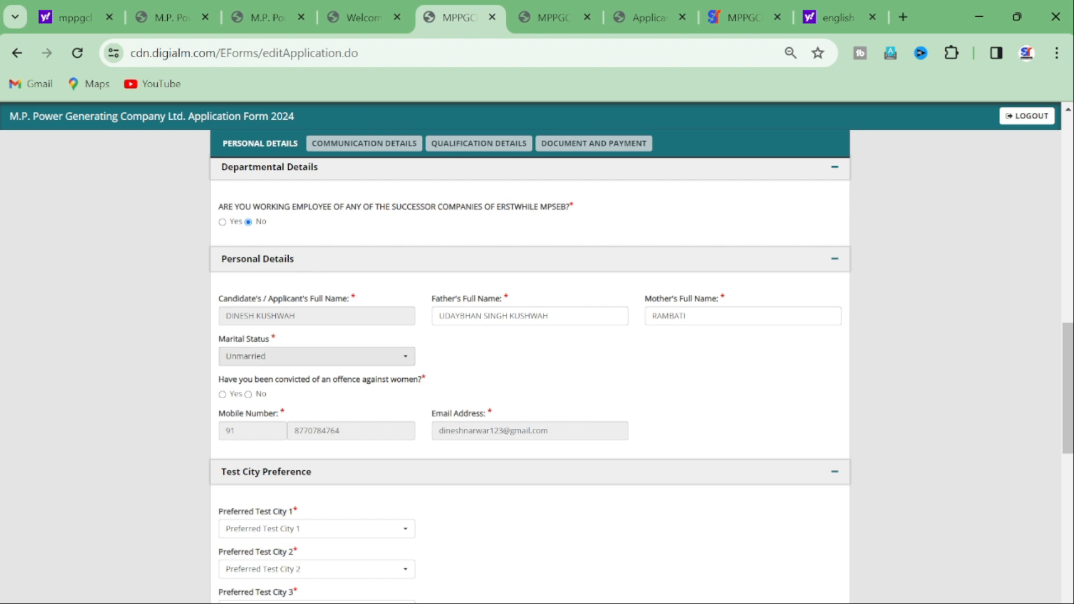
drag(218, 379, 427, 379)
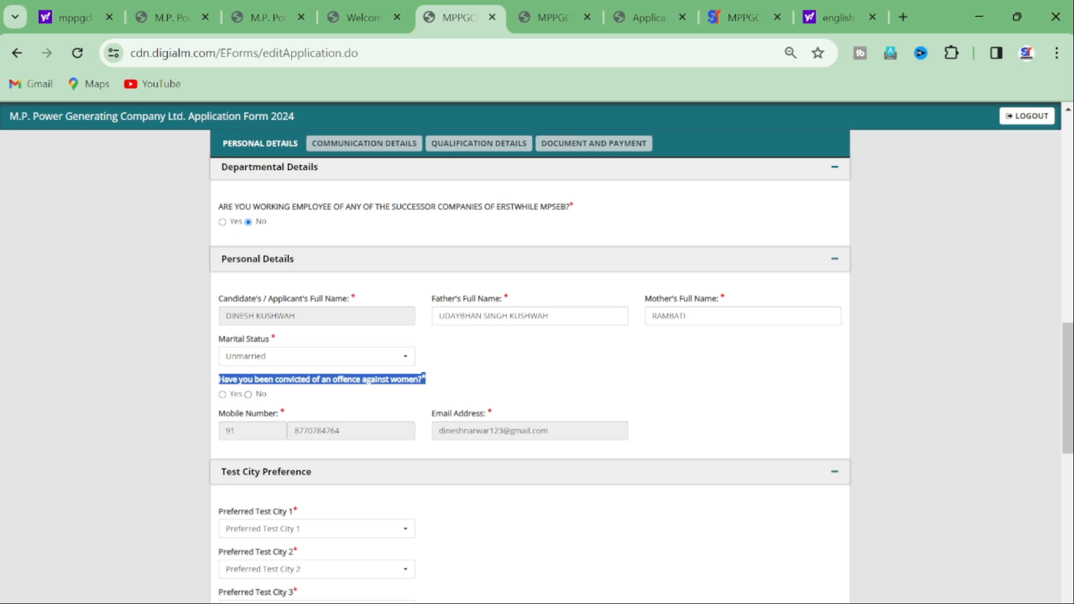
click(248, 394)
click(334, 392)
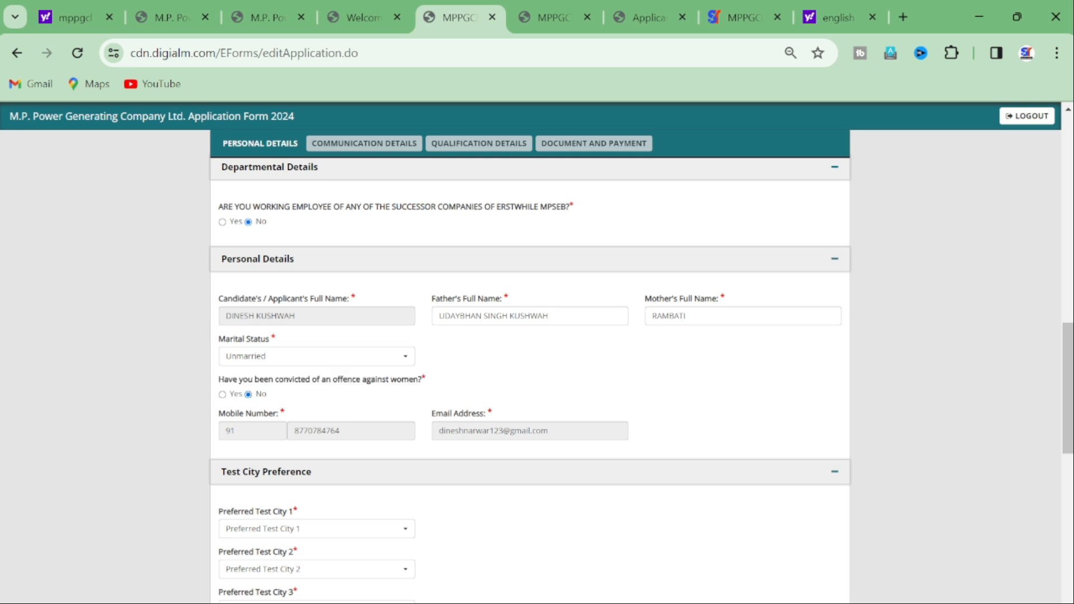
scroll(828, 313, down, 3)
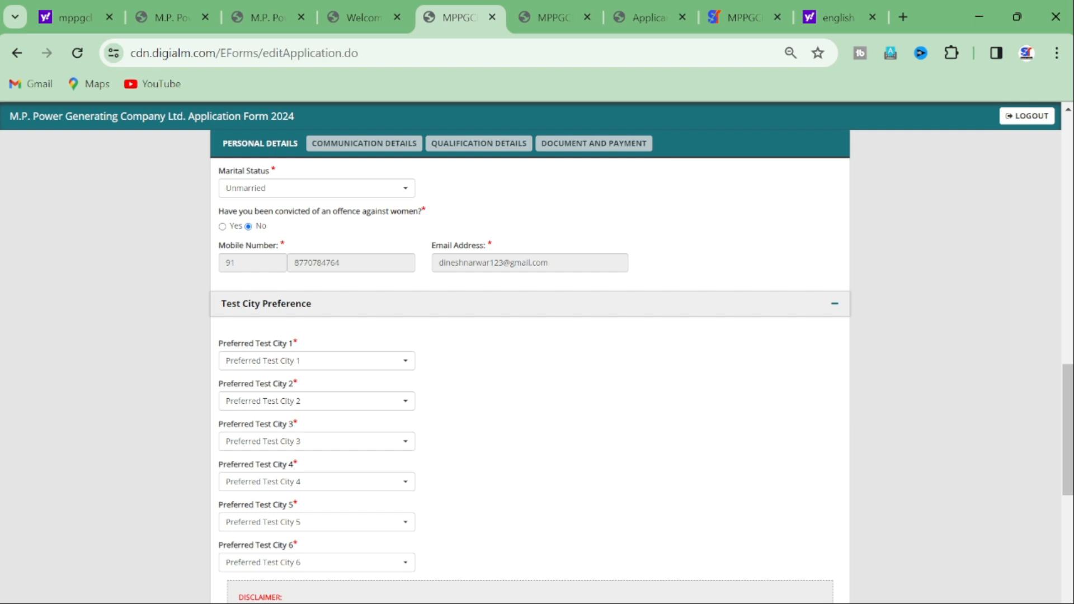
Step: Set Preferred Test Cities 1–3 to Jabalpur, Bhopal and Gwalior
scroll(316, 276, down, 2)
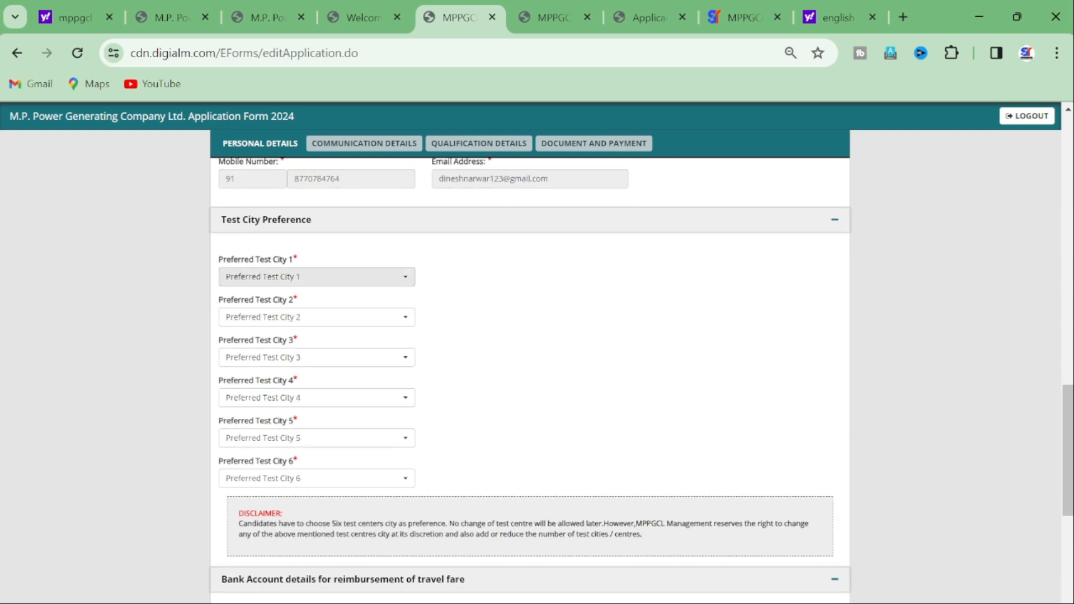
click(316, 276)
key(Down)
key(Down)
key(Down)
key(Return)
key(Tab)
key(Return)
key(Return)
key(Tab)
key(Return)
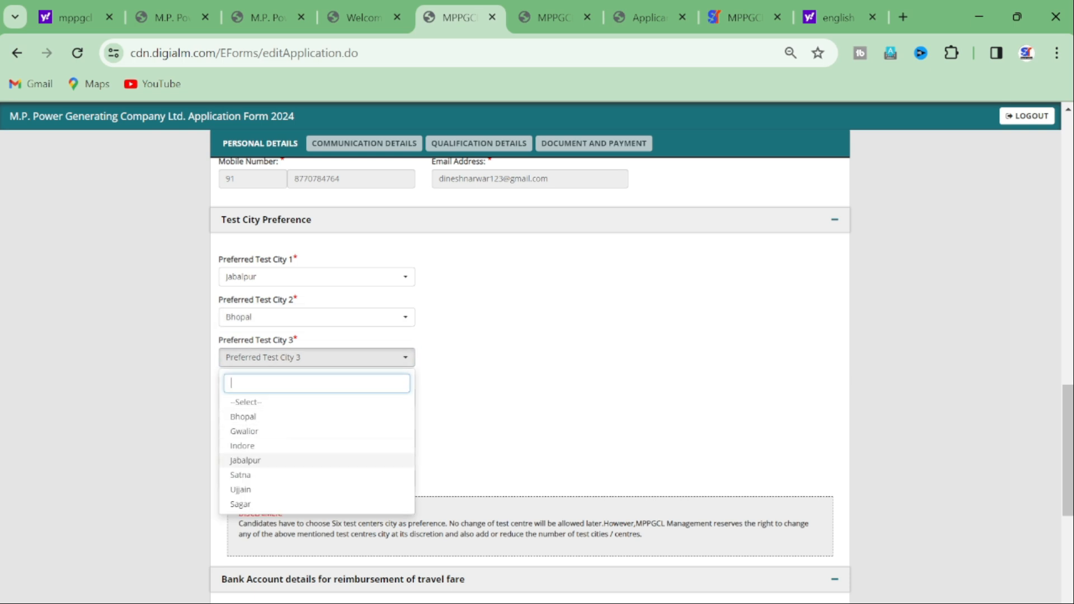
click(317, 431)
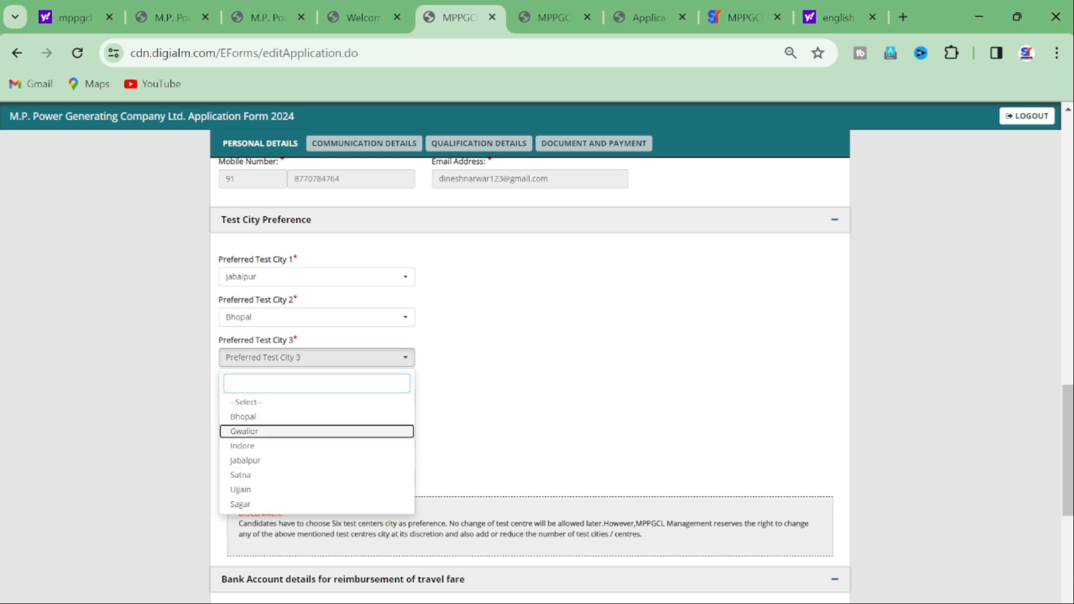
key(Return)
Step: Set Preferred Test Cities 4–6 to Ujjain, Indore and Sagar
key(Tab)
key(Return)
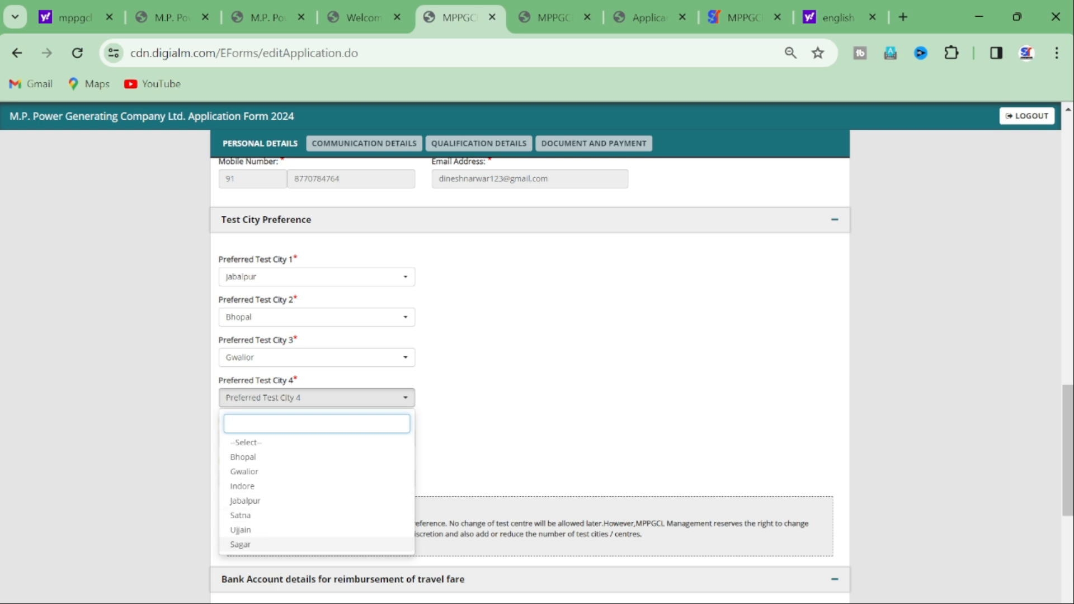
key(Return)
key(Tab)
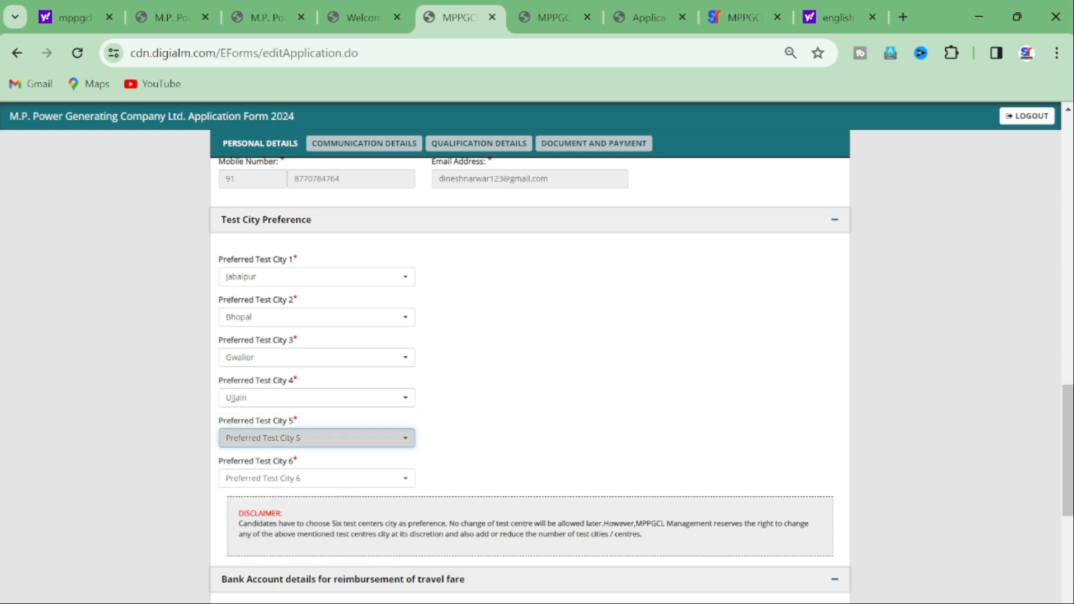
key(Return)
key(Up)
key(Up)
key(Return)
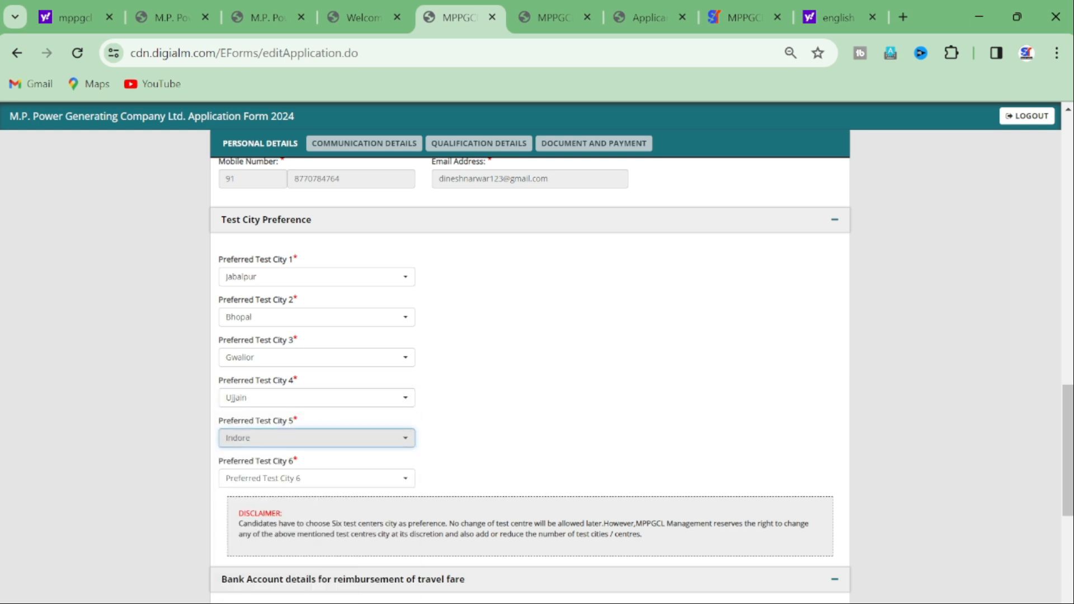
scroll(529, 380, down, 1)
key(Tab)
key(Return)
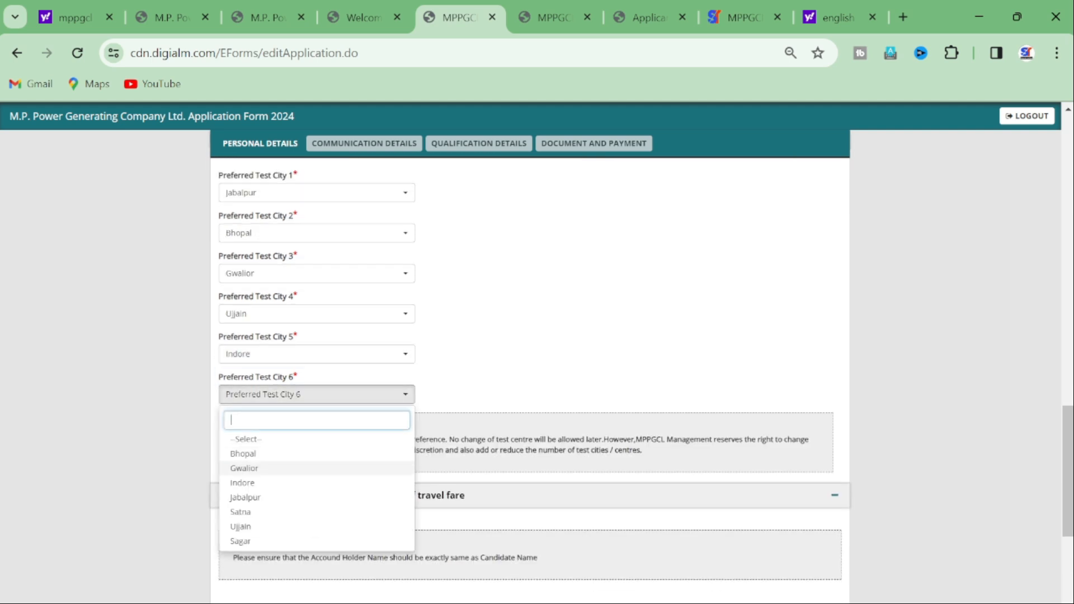
key(Return)
scroll(529, 363, down, 3)
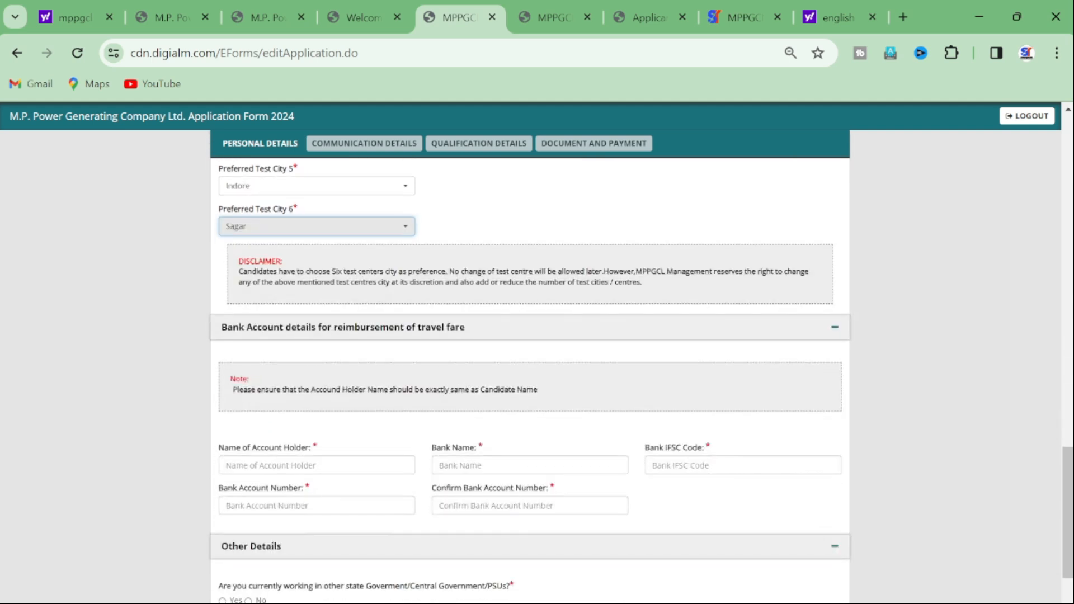
Step: Change the category from OBC(NCL) to UR
scroll(529, 364, down, 1)
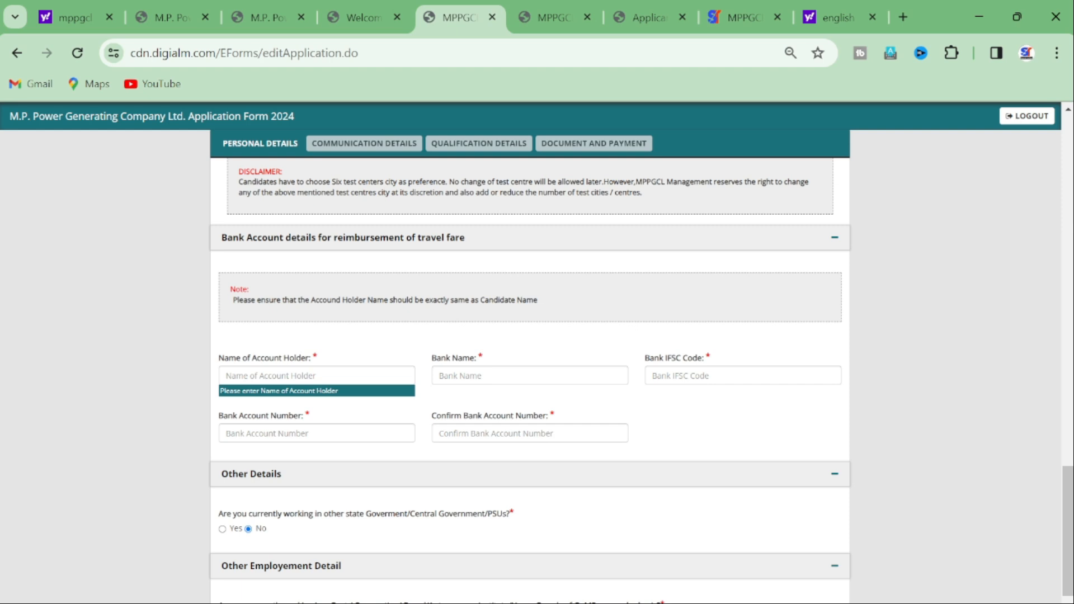
scroll(530, 364, up, 20)
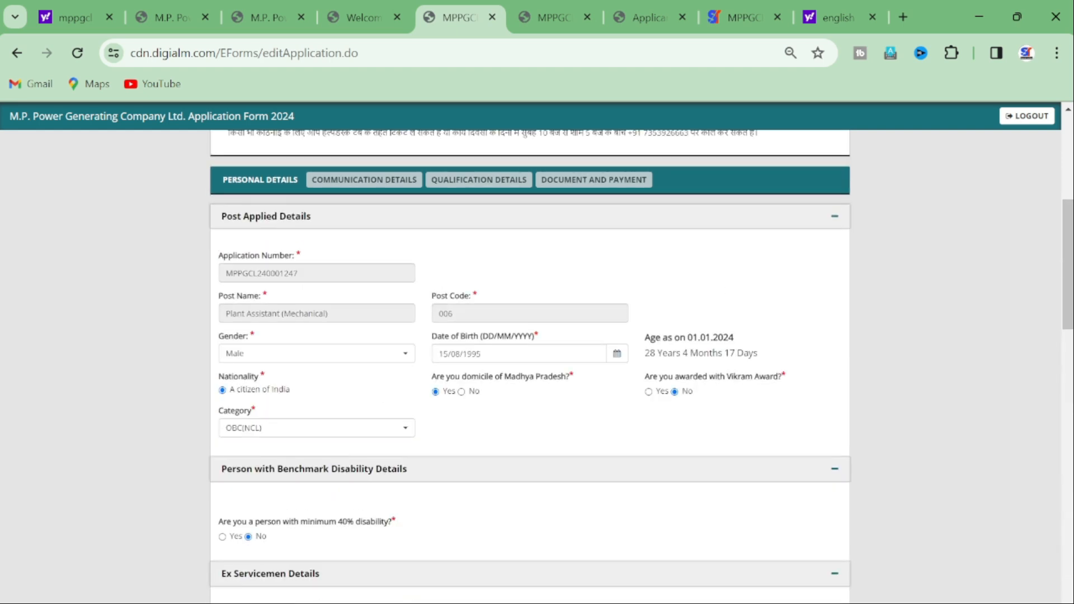
click(317, 428)
click(316, 487)
scroll(529, 364, down, 20)
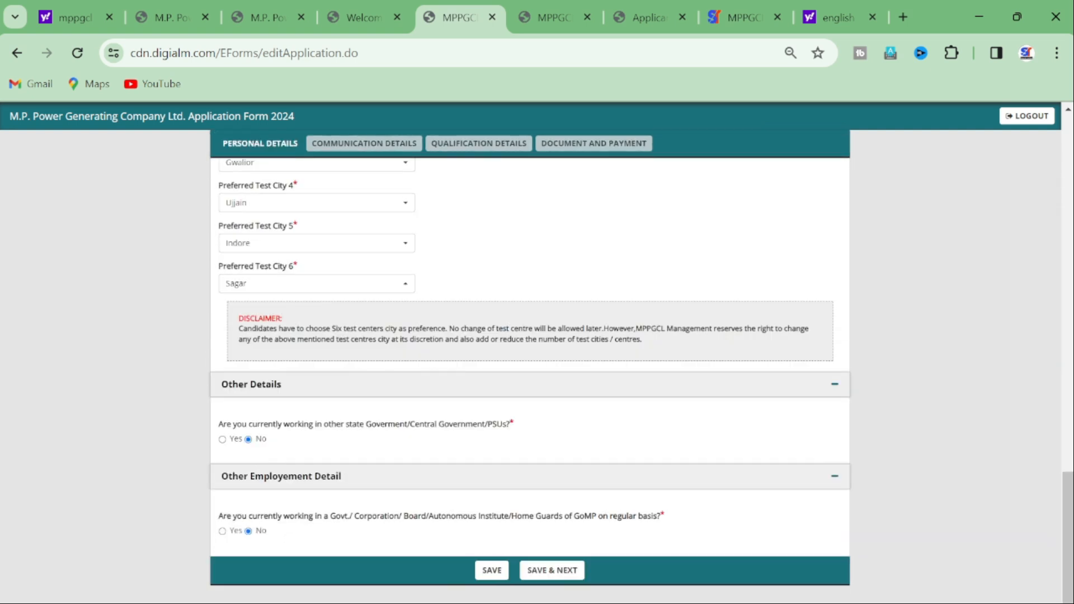
scroll(530, 363, up, 5)
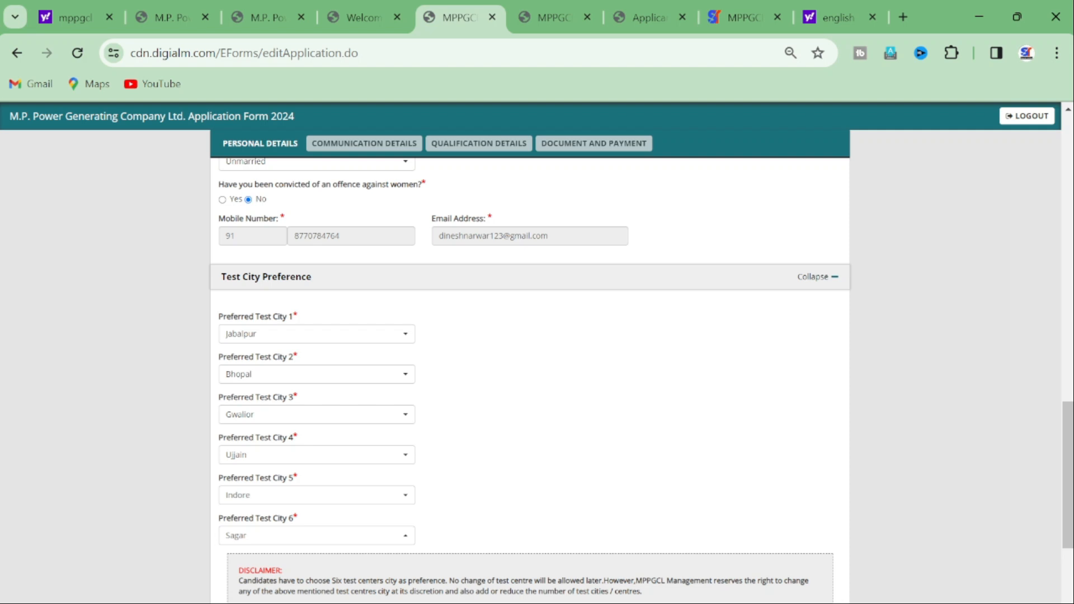
Step: Check the preferred test cities and answer No to both employment questions
scroll(530, 364, down, 2)
key(Tab)
key(Tab)
key(Tab)
key(Tab)
key(Tab)
key(Tab)
key(Tab)
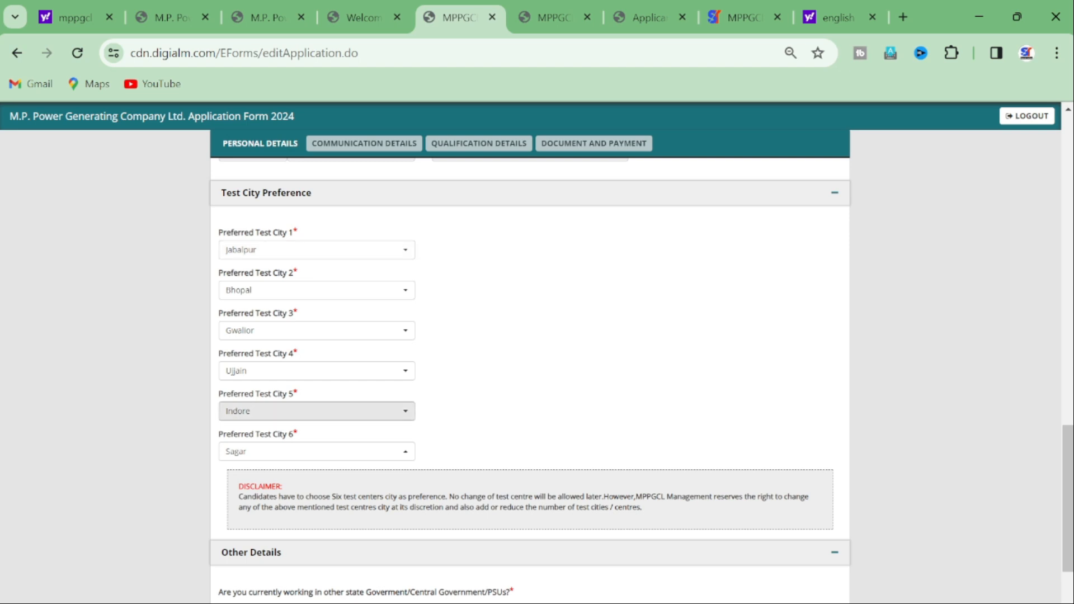
scroll(530, 369, down, 3)
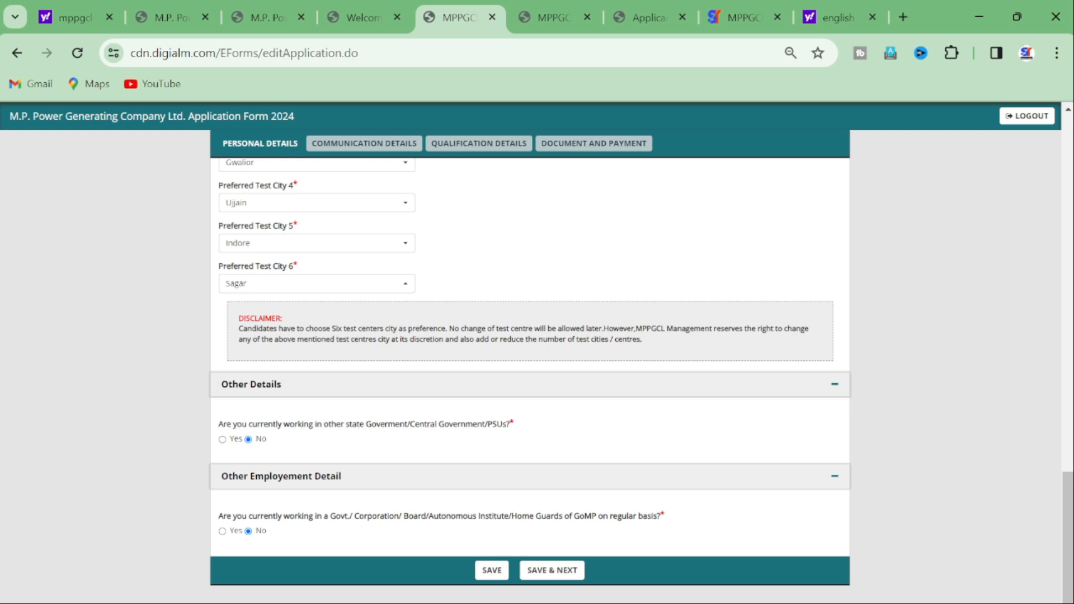
Step: Save personal details, enter the correspondence address, mark permanent address as same, and save
click(552, 570)
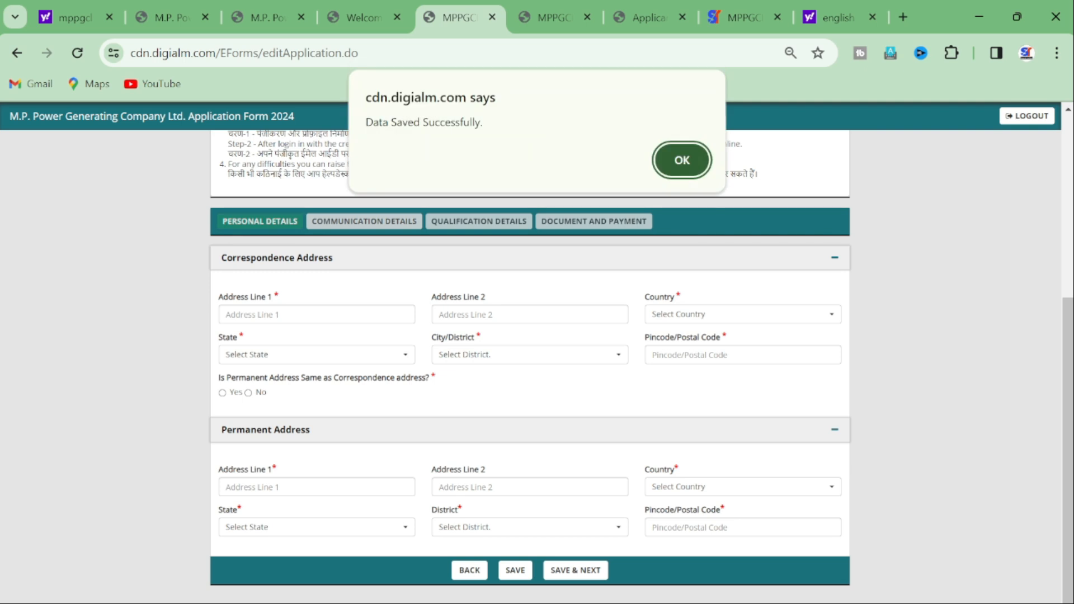
drag(367, 122, 476, 123)
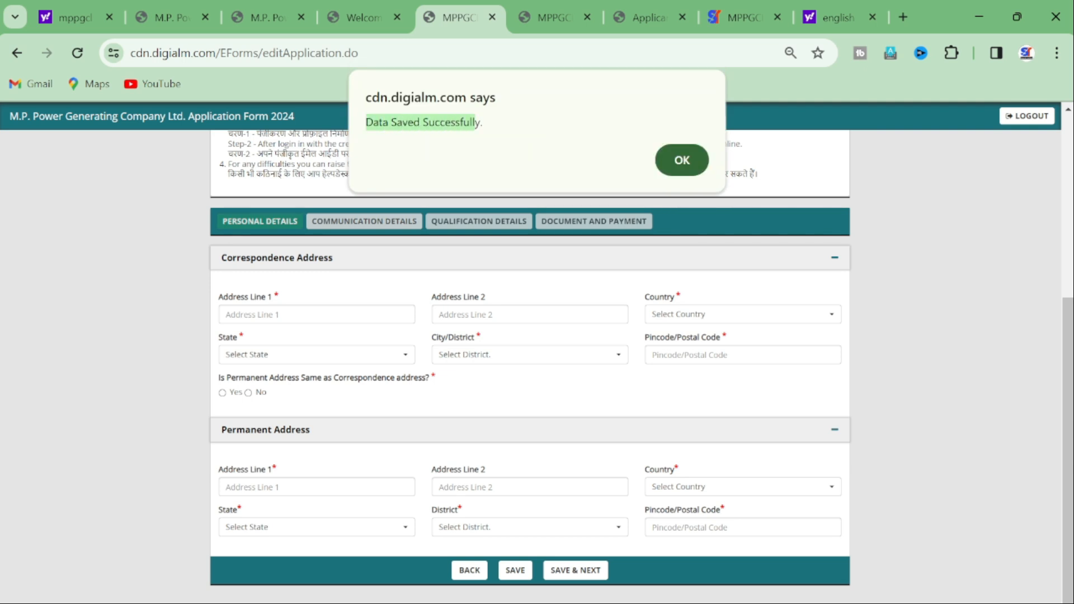
click(681, 160)
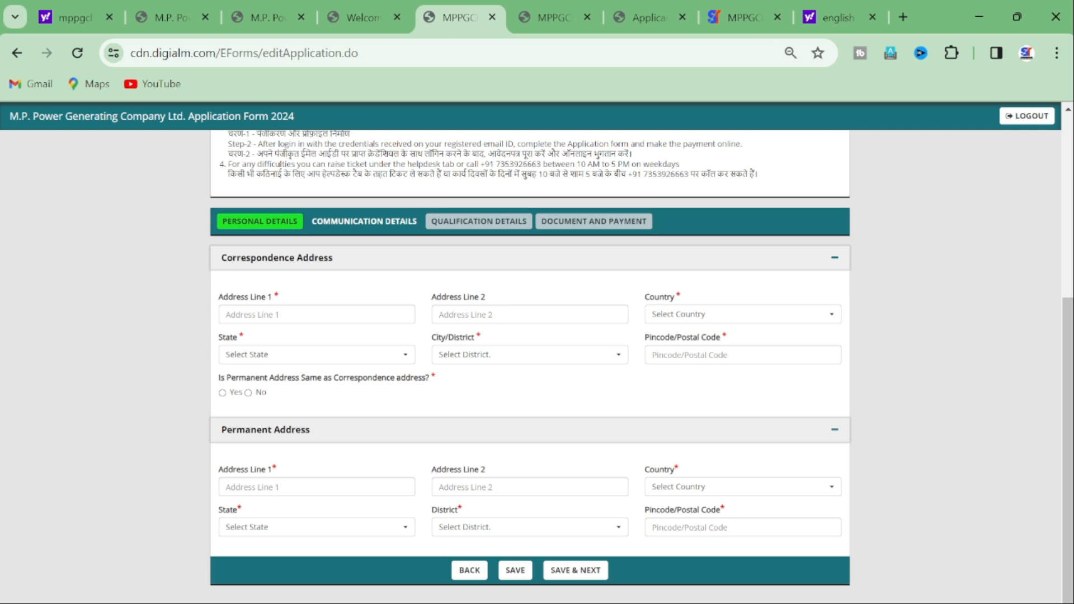
click(316, 314)
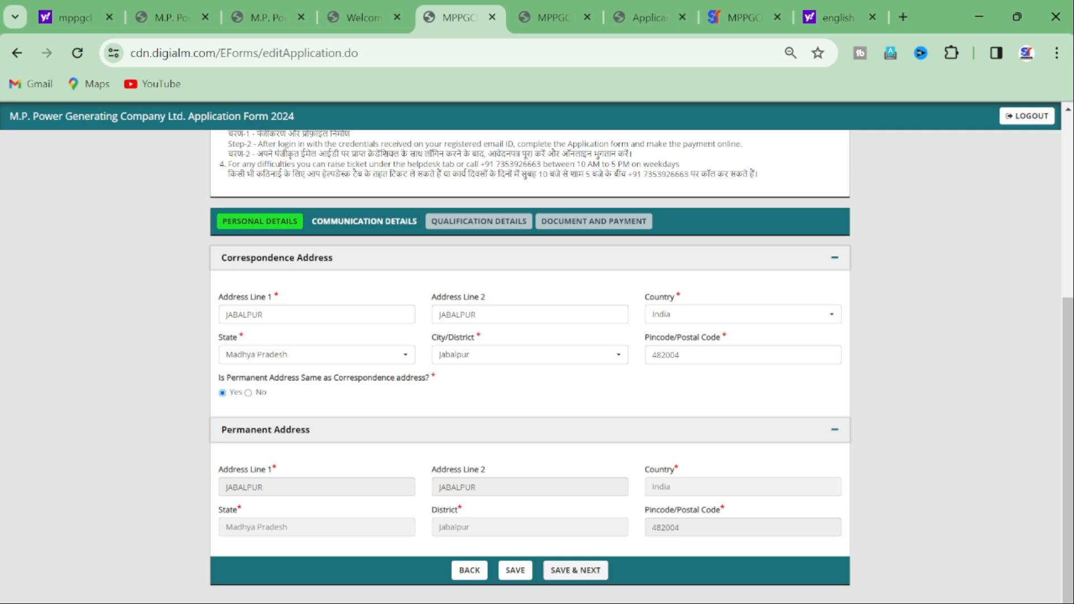
click(576, 570)
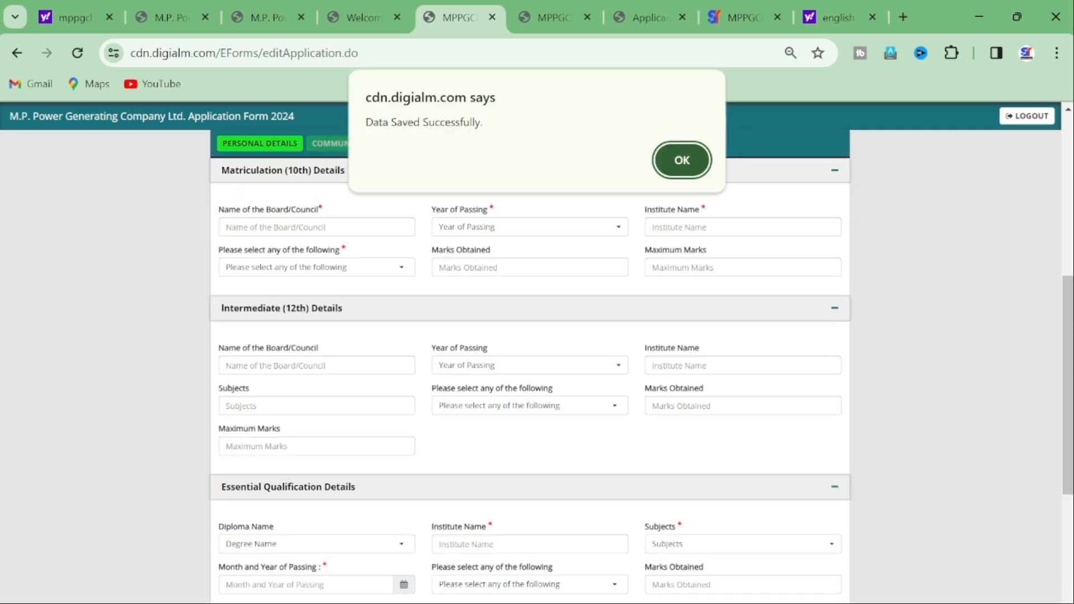
Step: Dismiss the saved alert and keep Percentage as the 10th marks type
key(Return)
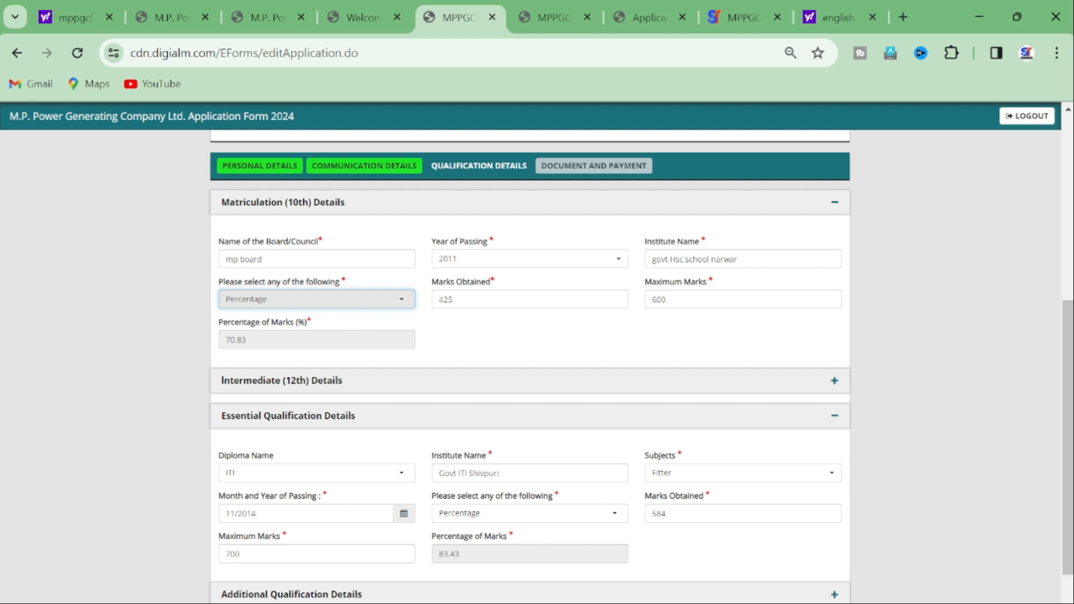
click(316, 298)
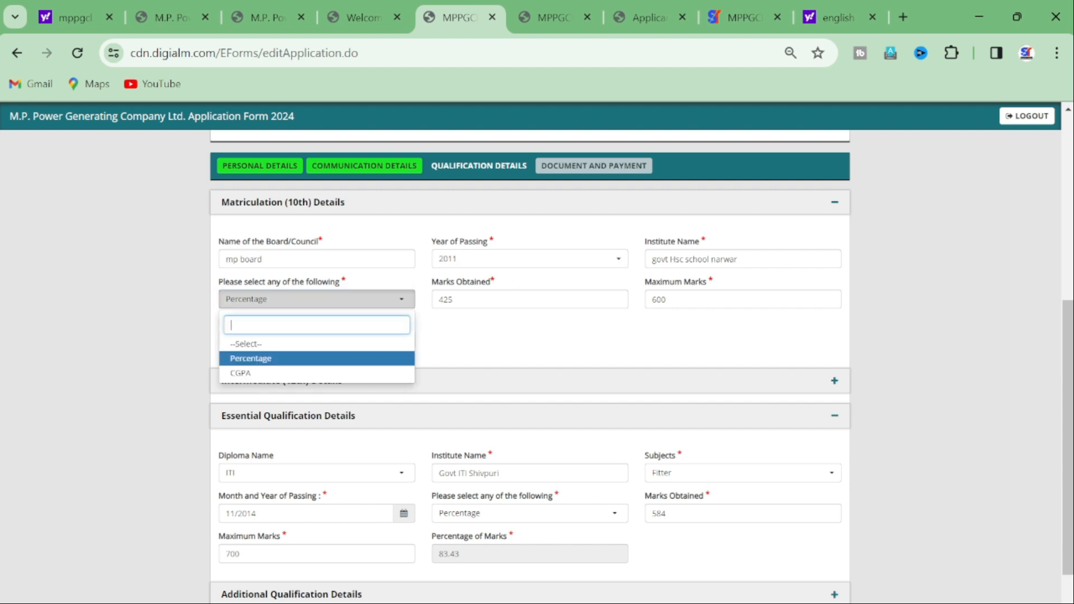
click(316, 299)
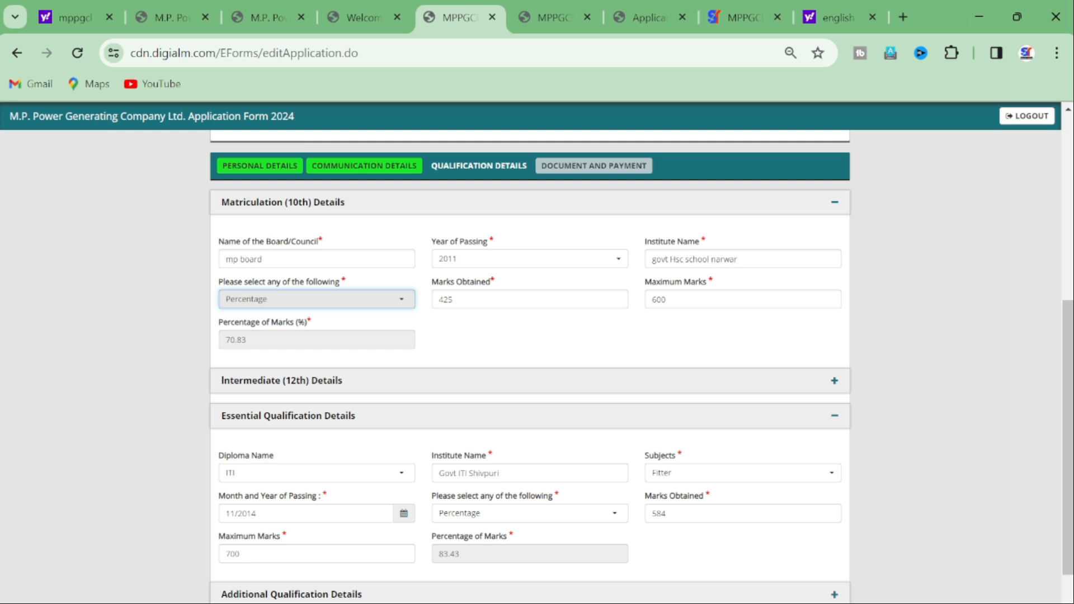
scroll(530, 364, down, 2)
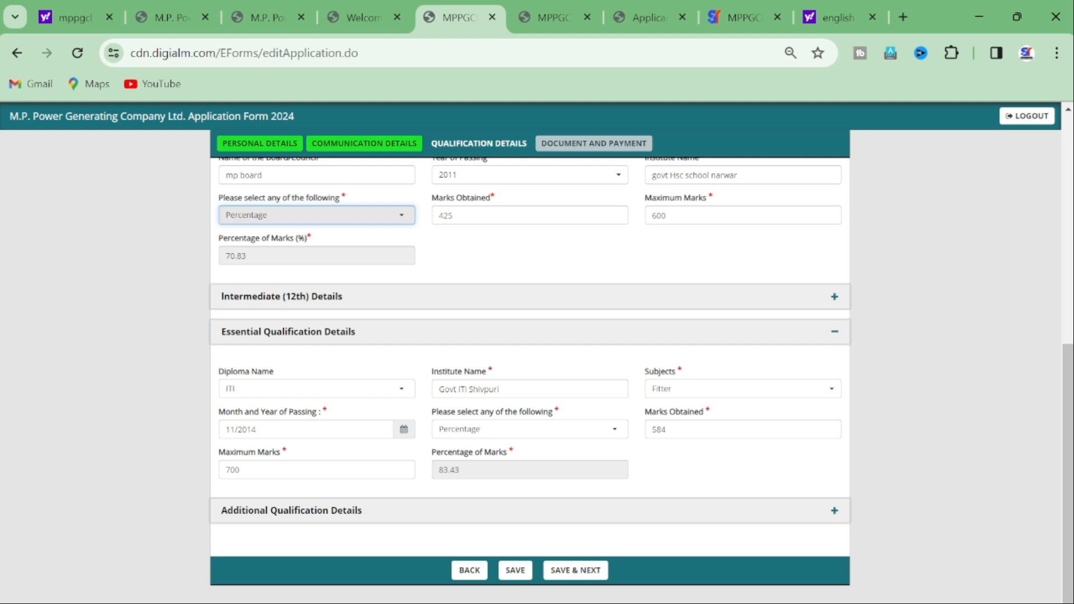
drag(494, 372, 431, 372)
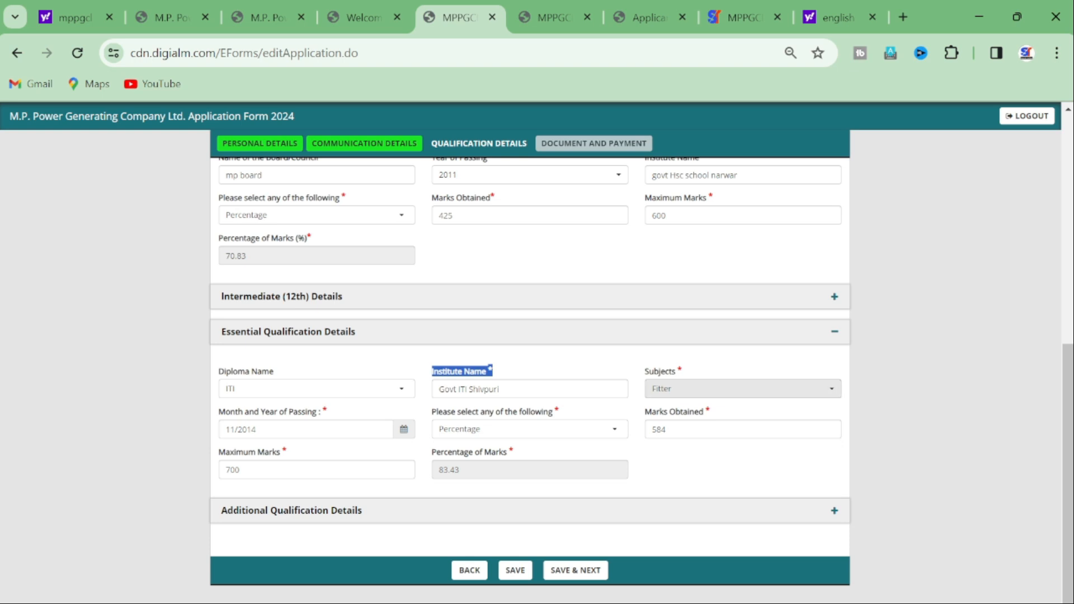
Step: Keep Fitter and Percentage for the ITI qualification and save the qualifications
click(738, 389)
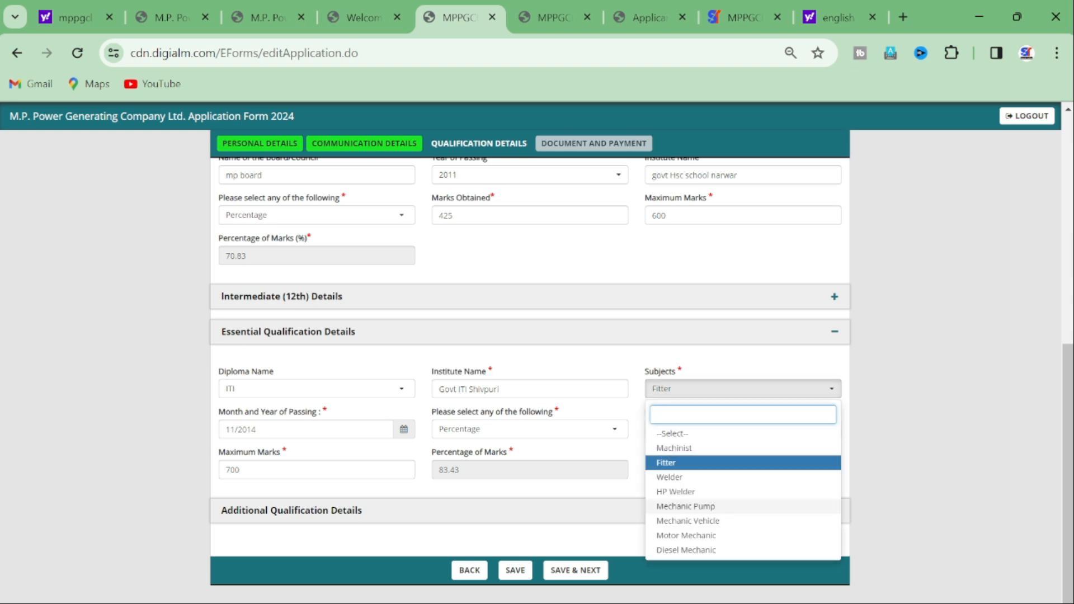
click(704, 463)
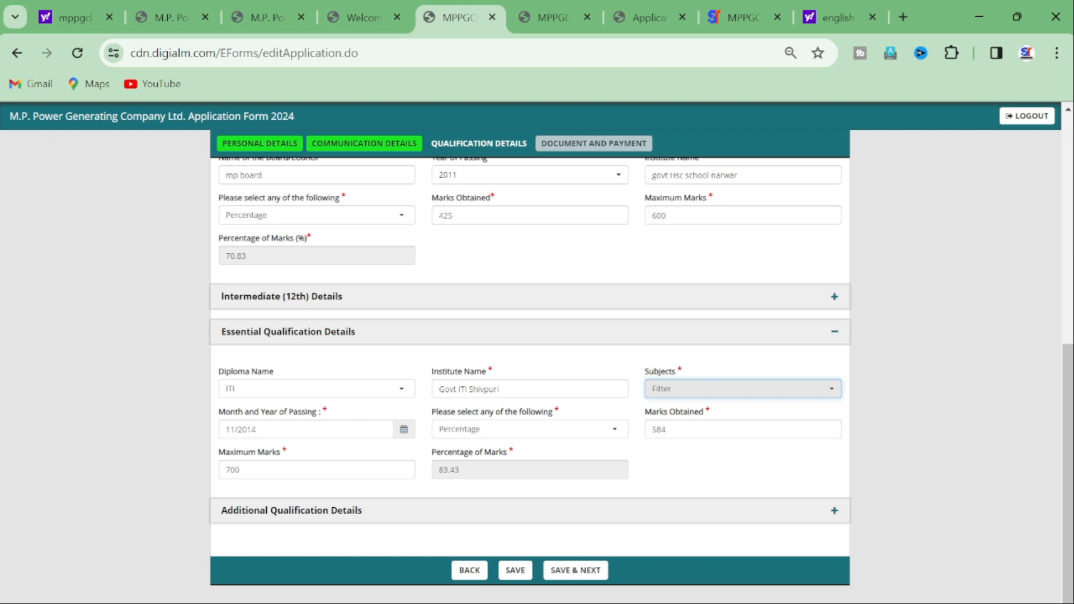
click(530, 429)
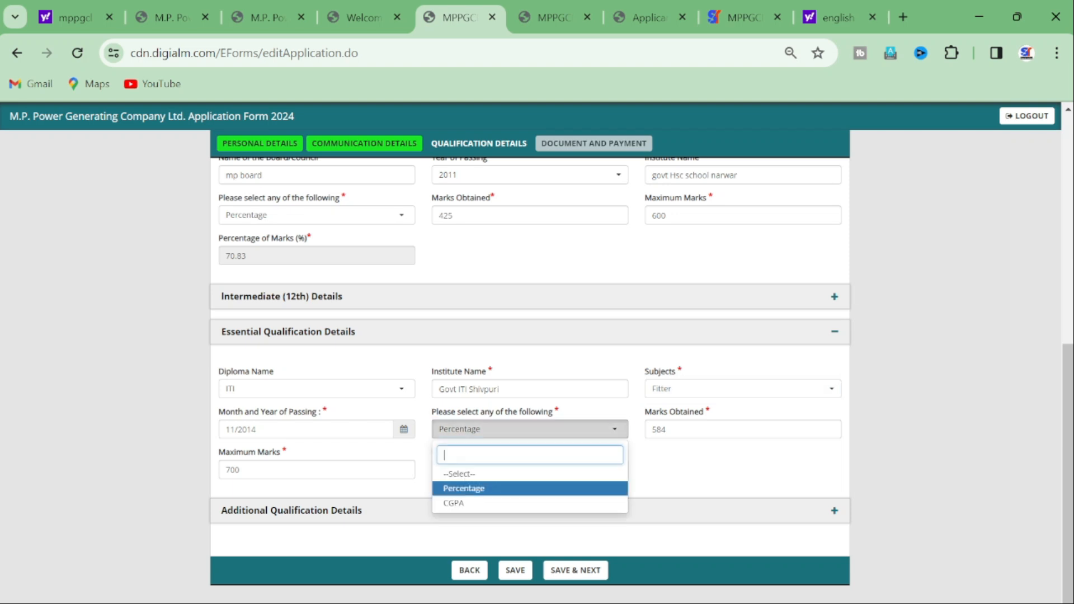
click(529, 429)
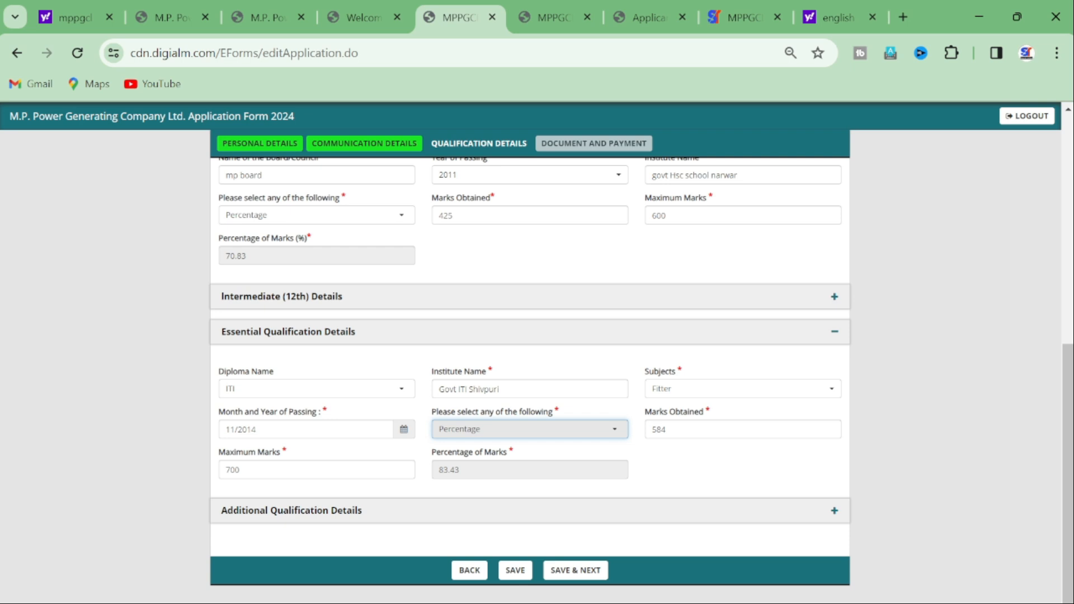
click(575, 570)
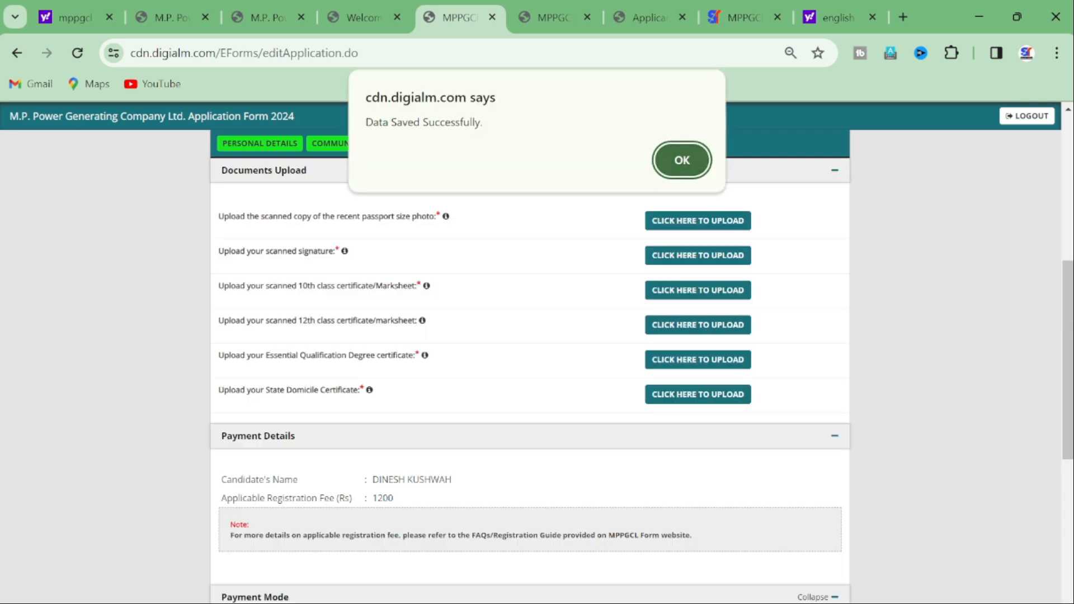
Step: Close the Data Saved alert and read the six document upload requirements
key(Return)
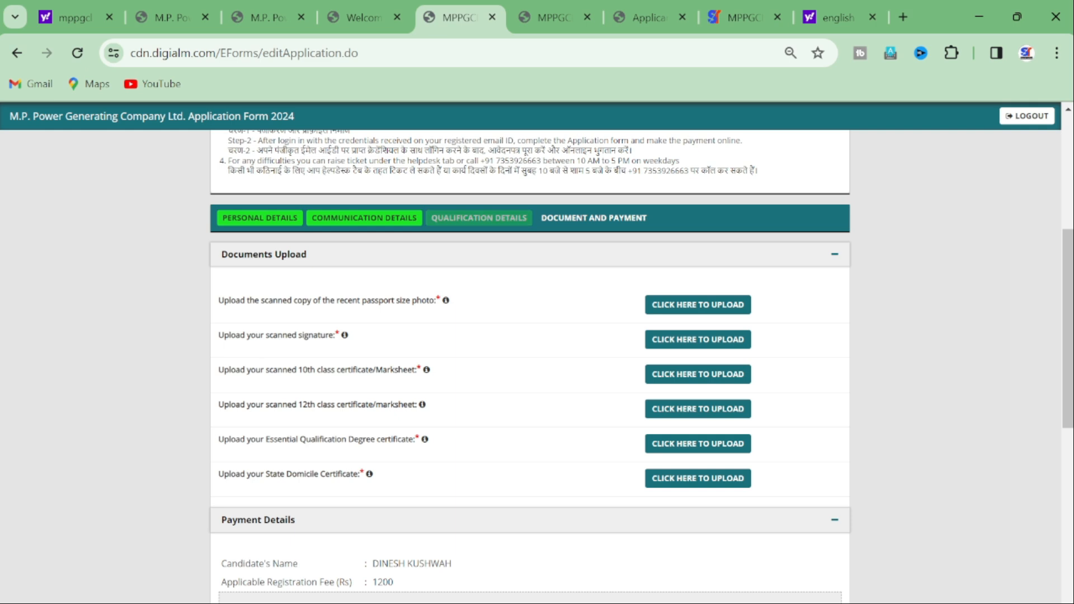
drag(218, 300, 442, 300)
click(441, 301)
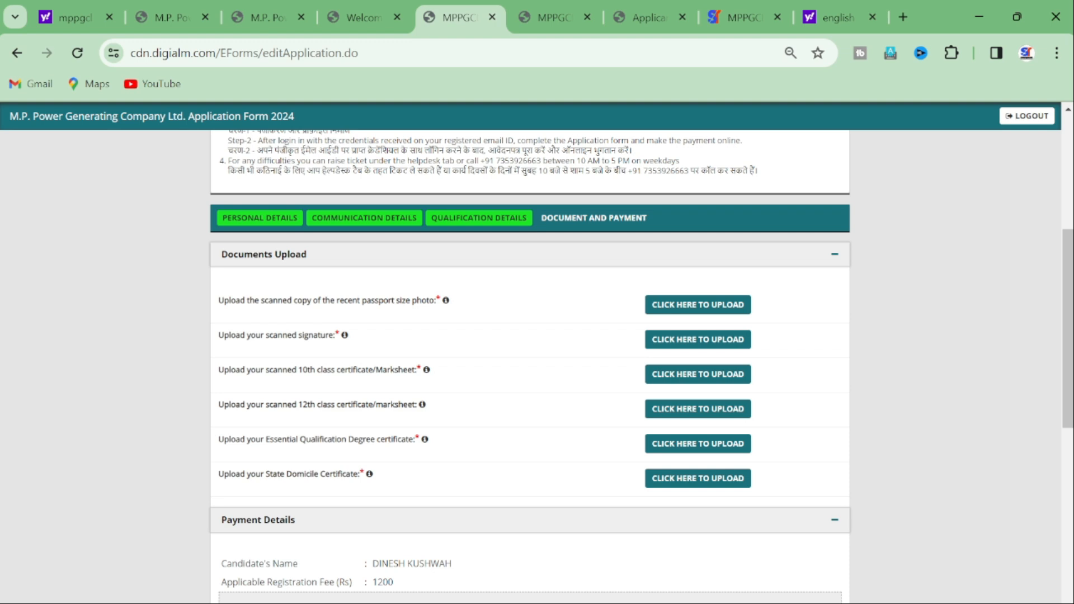
mouse_move(446, 301)
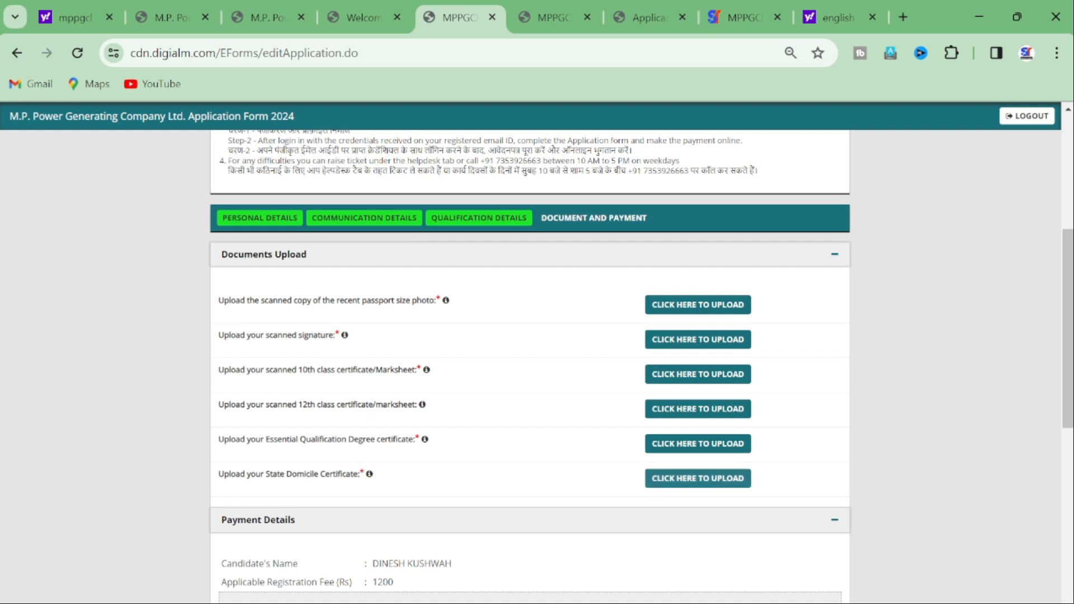
Step: Review the payment section showing the Rs 1200 registration fee
scroll(665, 477, down, 2)
scroll(529, 380, down, 3)
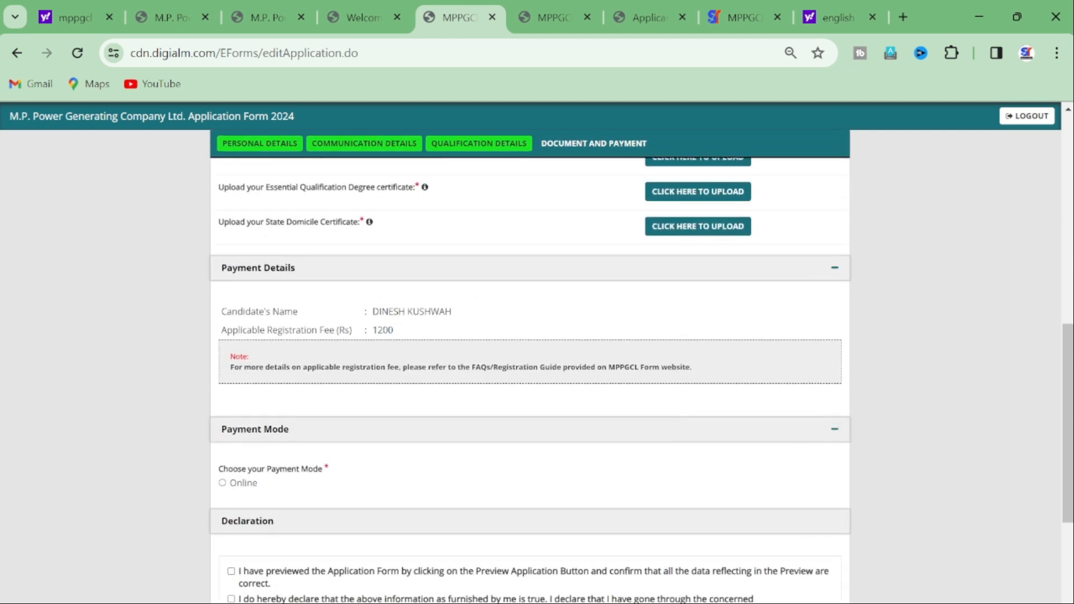
drag(372, 312, 452, 313)
drag(394, 330, 365, 330)
scroll(529, 380, down, 3)
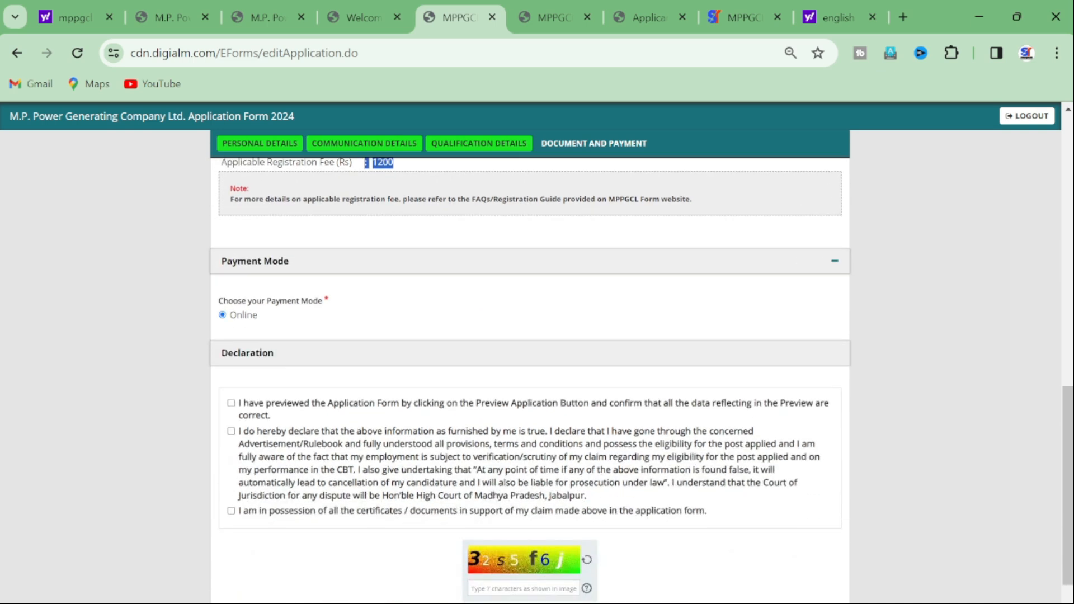
Step: Tick all three declarations: preview, true information, and holding certificates
click(230, 403)
click(230, 431)
click(231, 511)
scroll(529, 381, down, 2)
scroll(529, 380, up, 10)
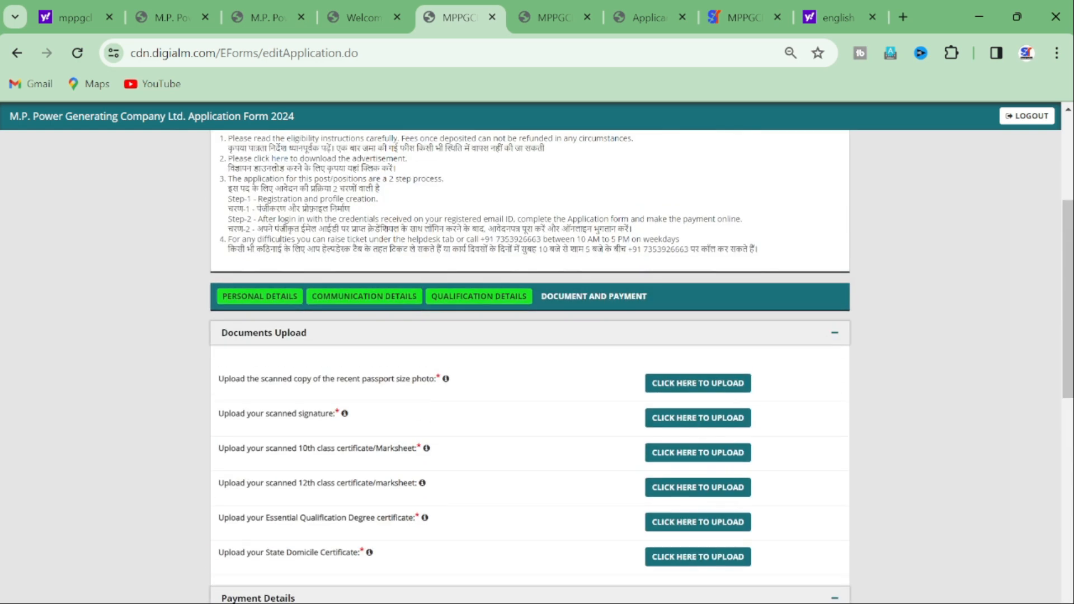
scroll(529, 352, up, 4)
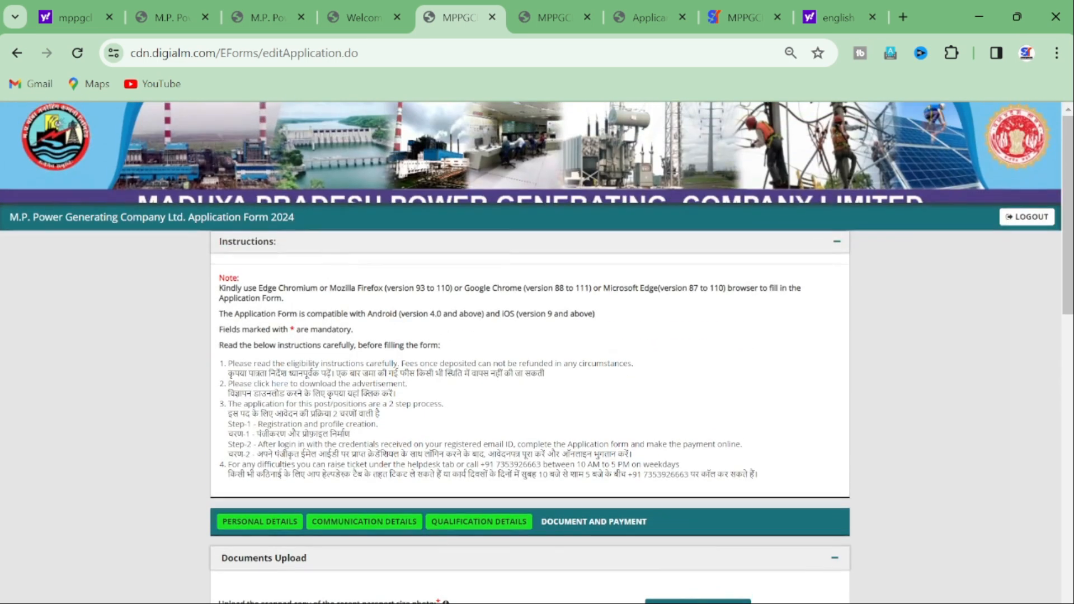
scroll(529, 352, down, 7)
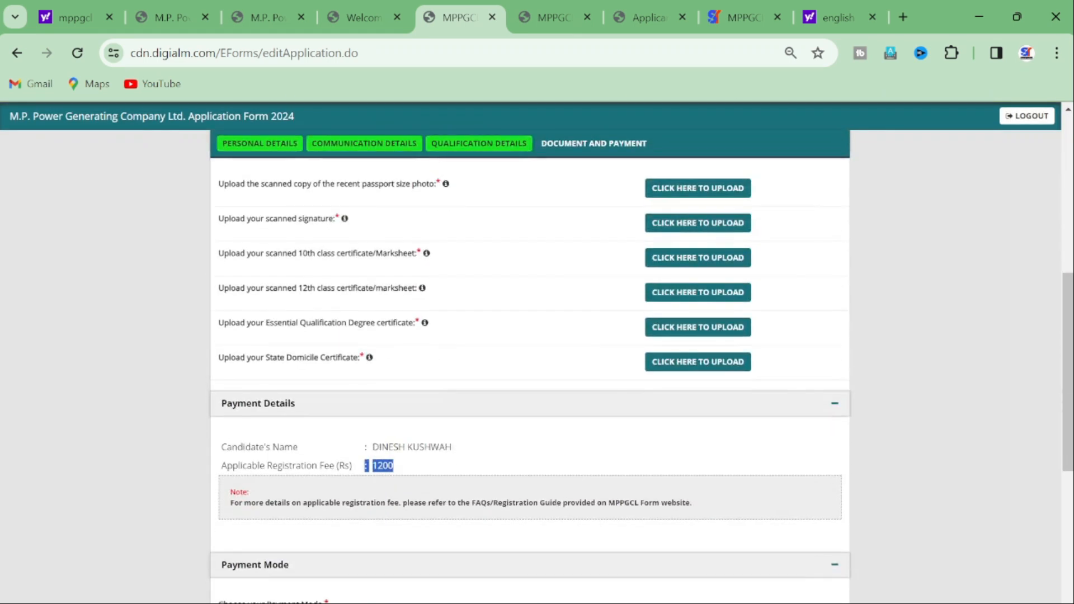
scroll(529, 367, up, 3)
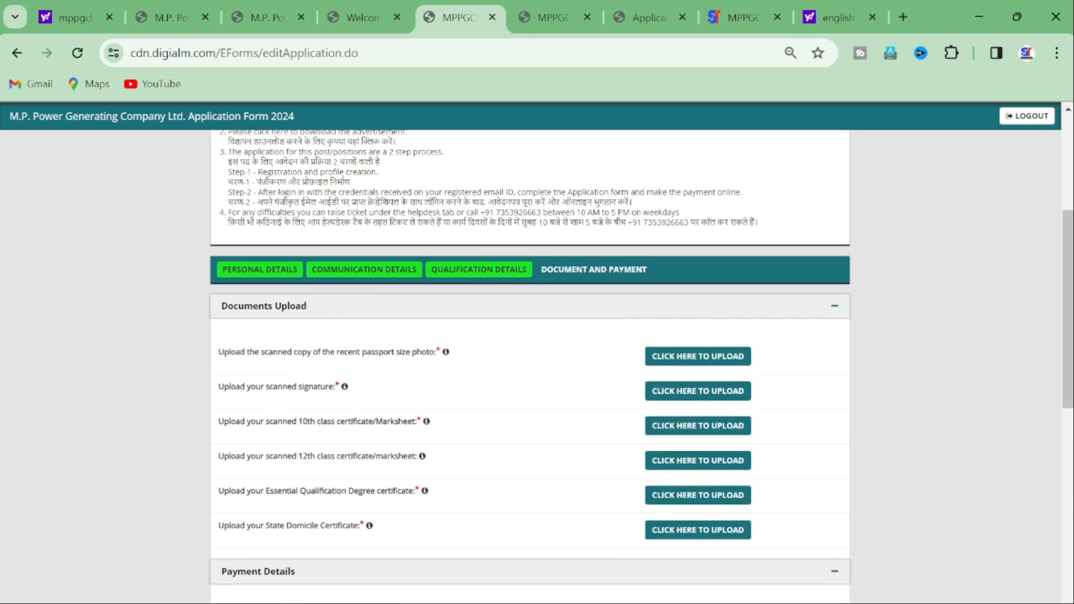
mouse_move(344, 386)
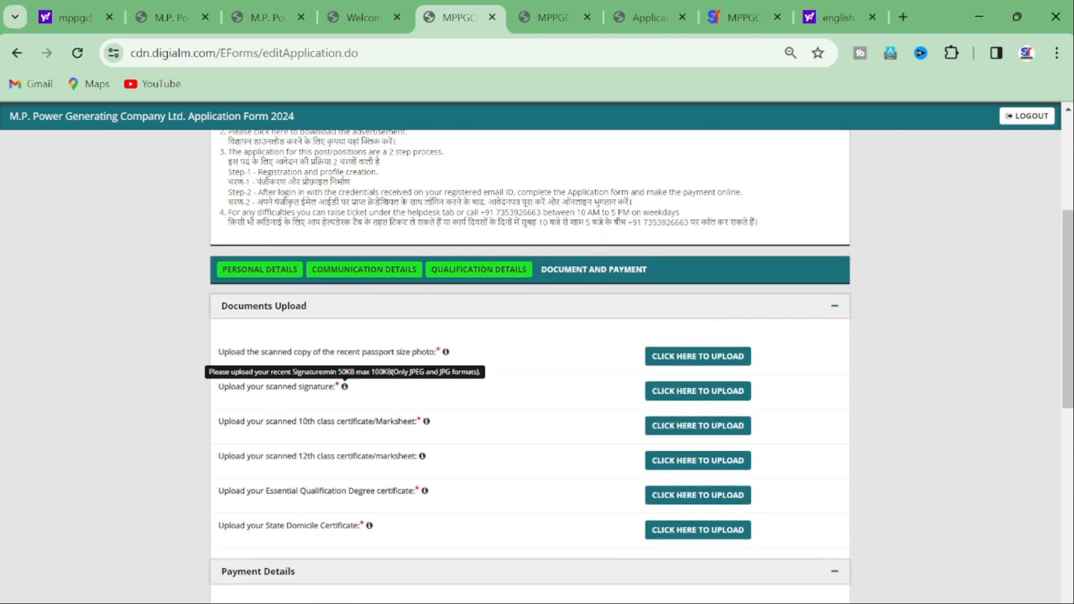
scroll(529, 366, down, 10)
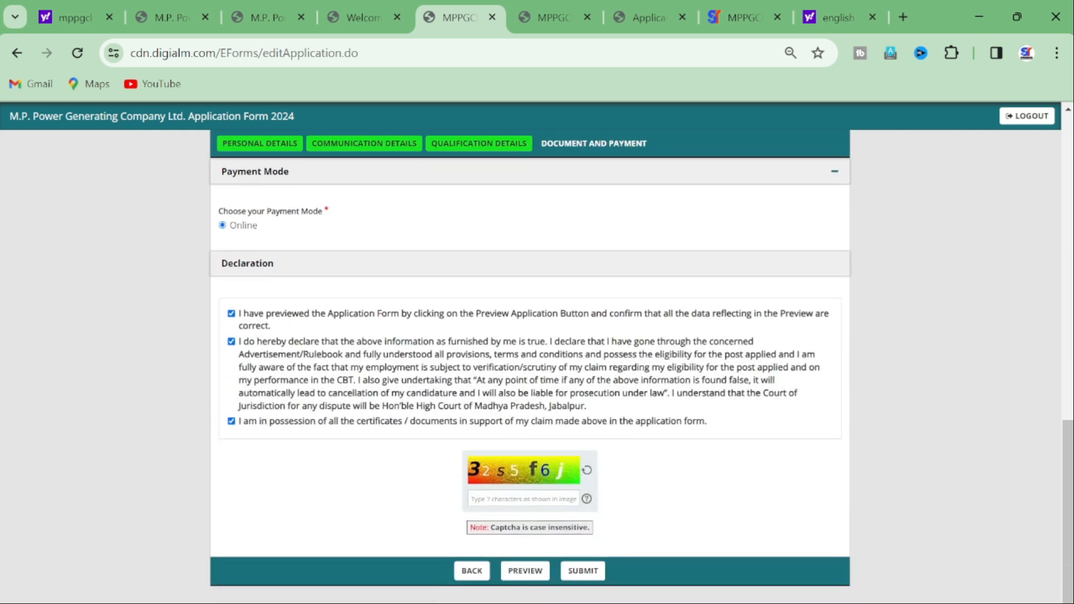
scroll(529, 366, up, 12)
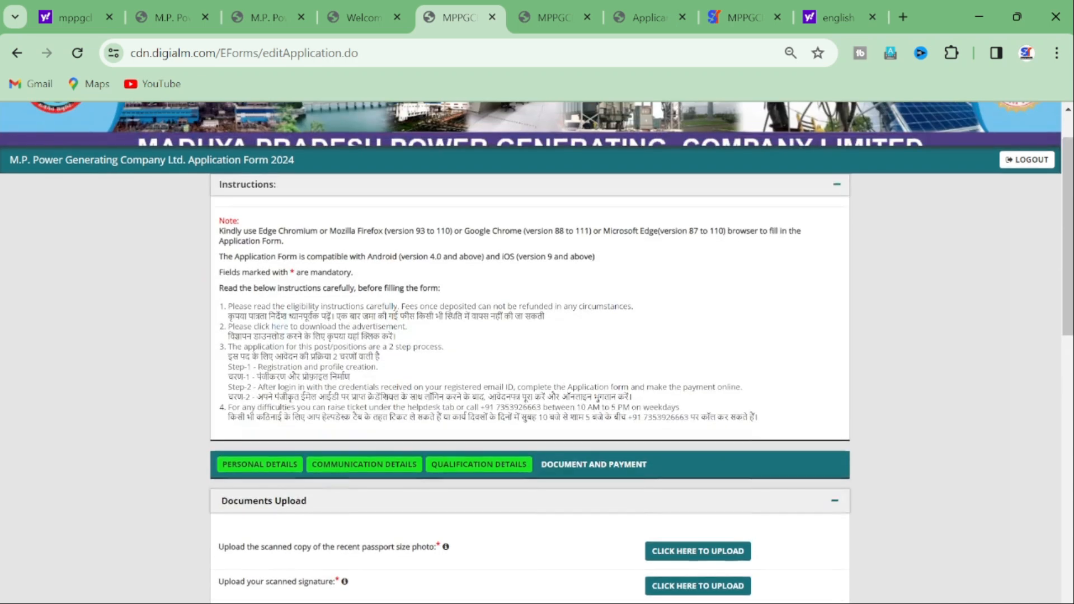